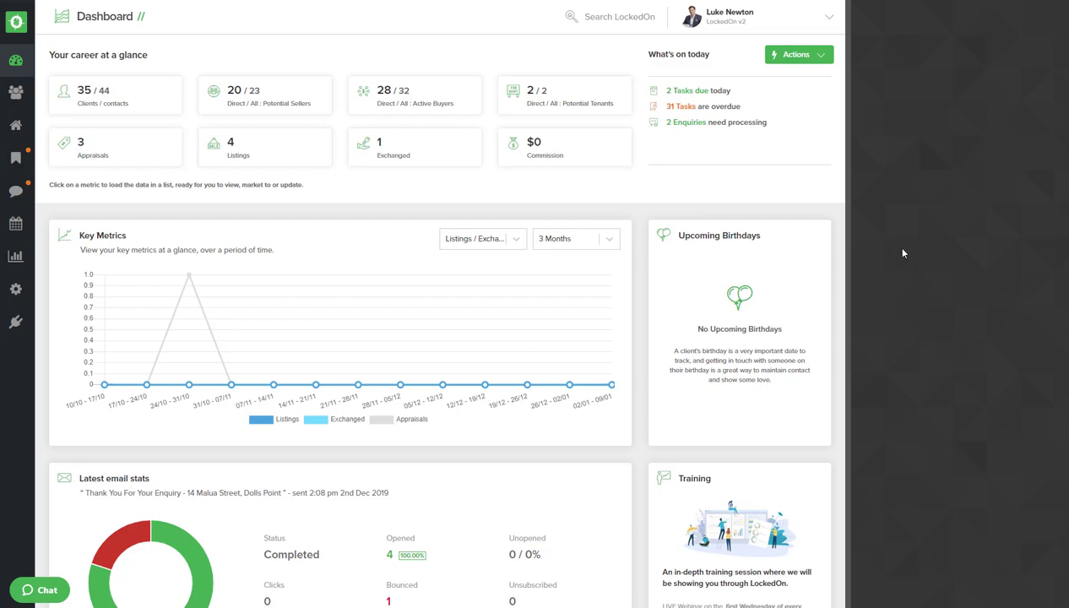
Step: Go to the Engine Room using the gear icon in the left sidebar
{"action": "left_click", "coordinate": [17, 289]}
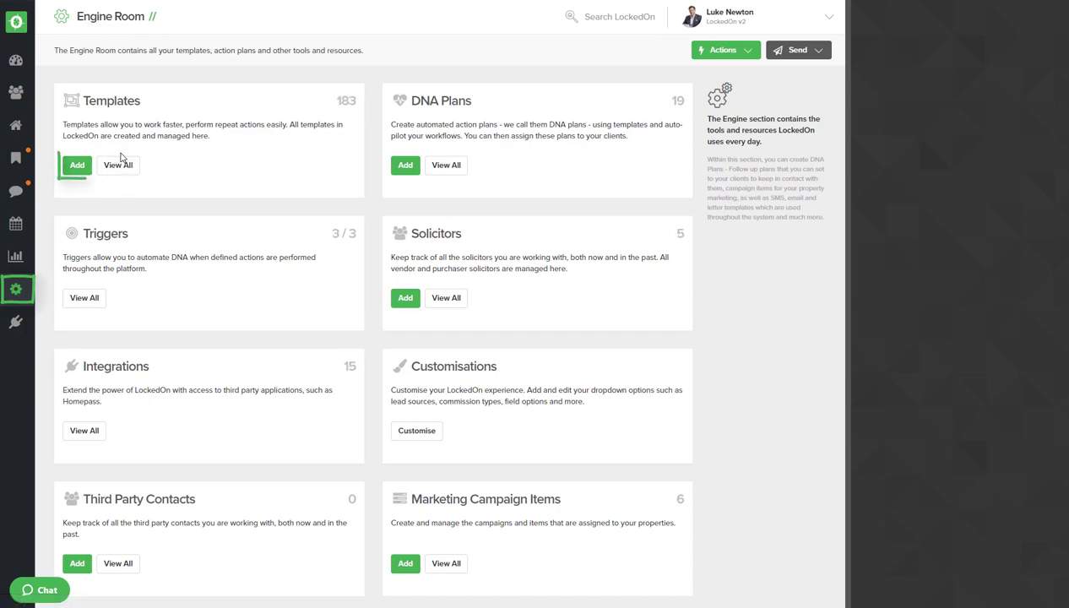
Step: Add an Email template labelled 'Multi Property Alert' and open it in the Template Editor
{"action": "left_click", "coordinate": [76, 166]}
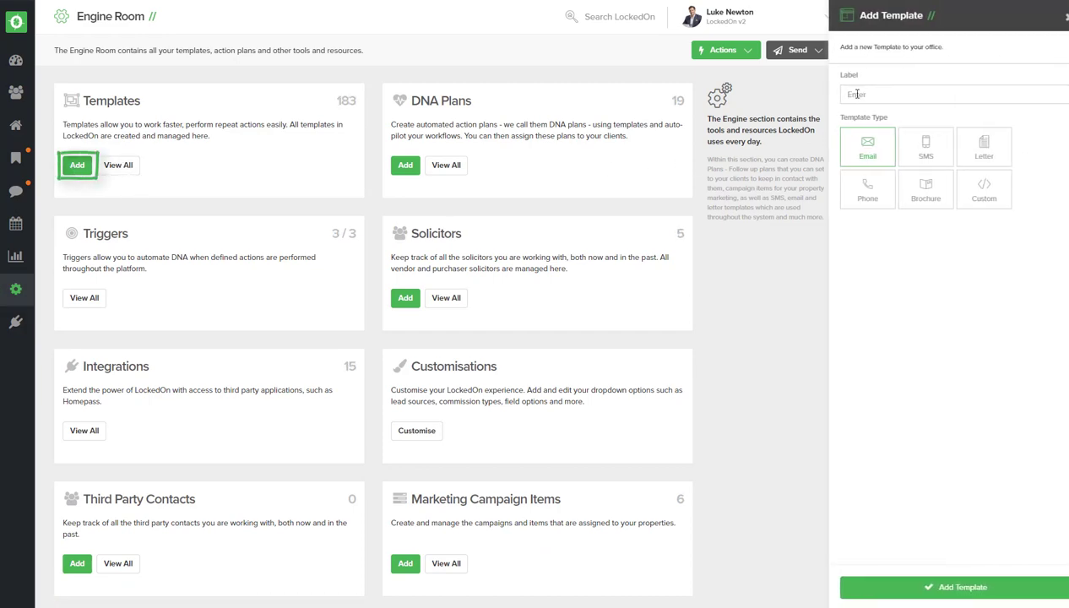
{"action": "type", "text": "Multi Pro"}
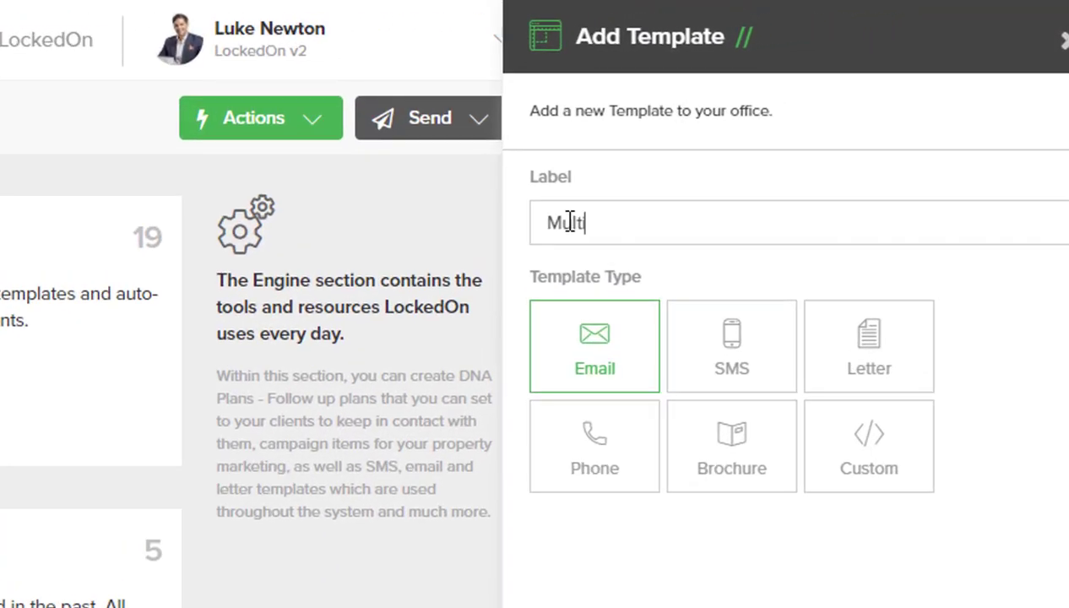
{"action": "type", "text": "perty Alert"}
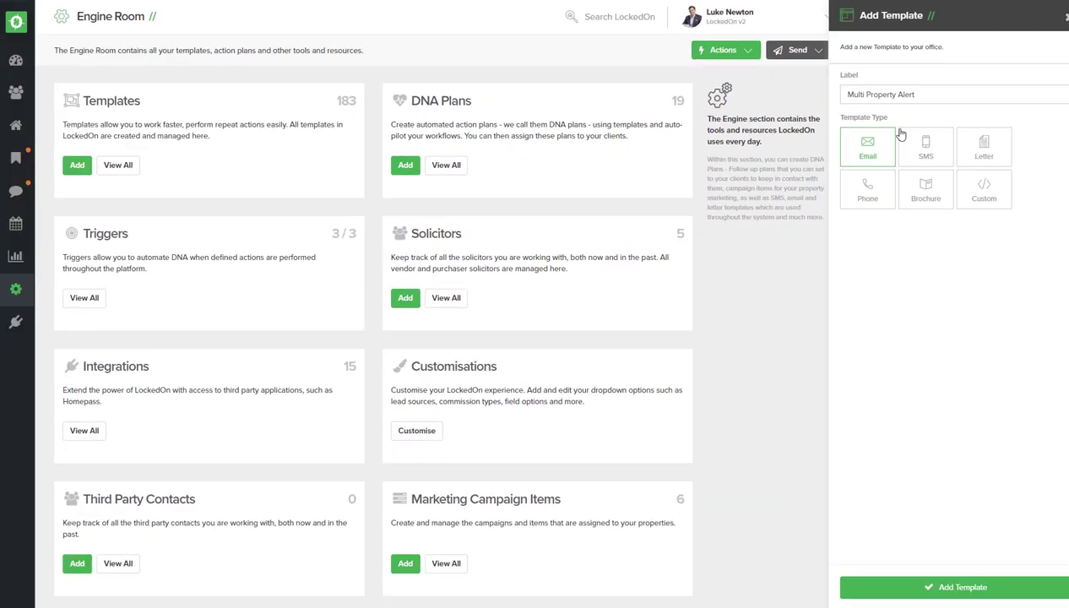
{"action": "left_click", "coordinate": [937, 592]}
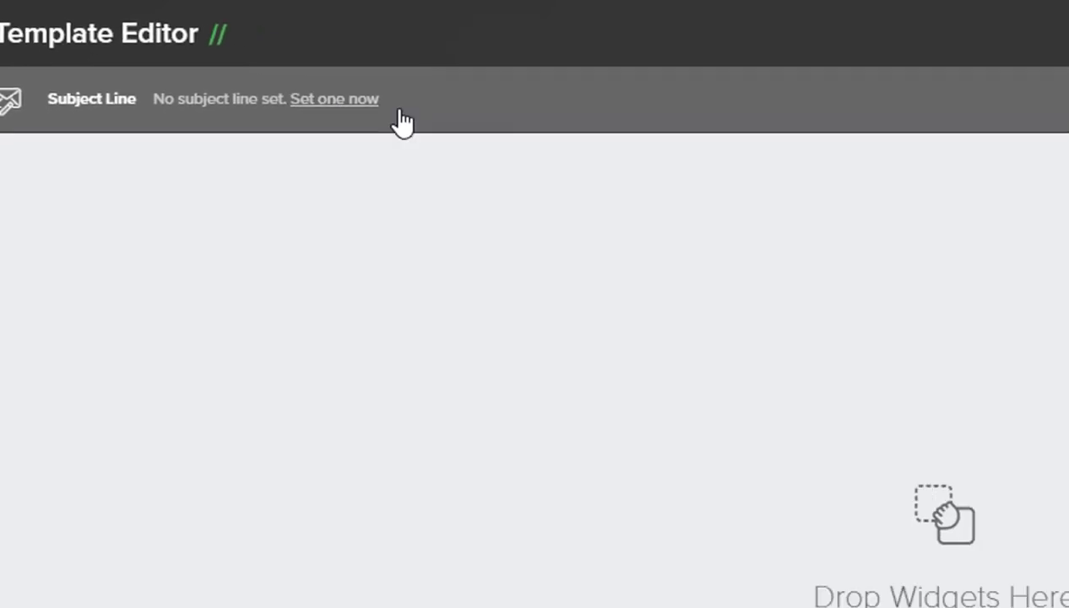
{"action": "left_click", "coordinate": [390, 118]}
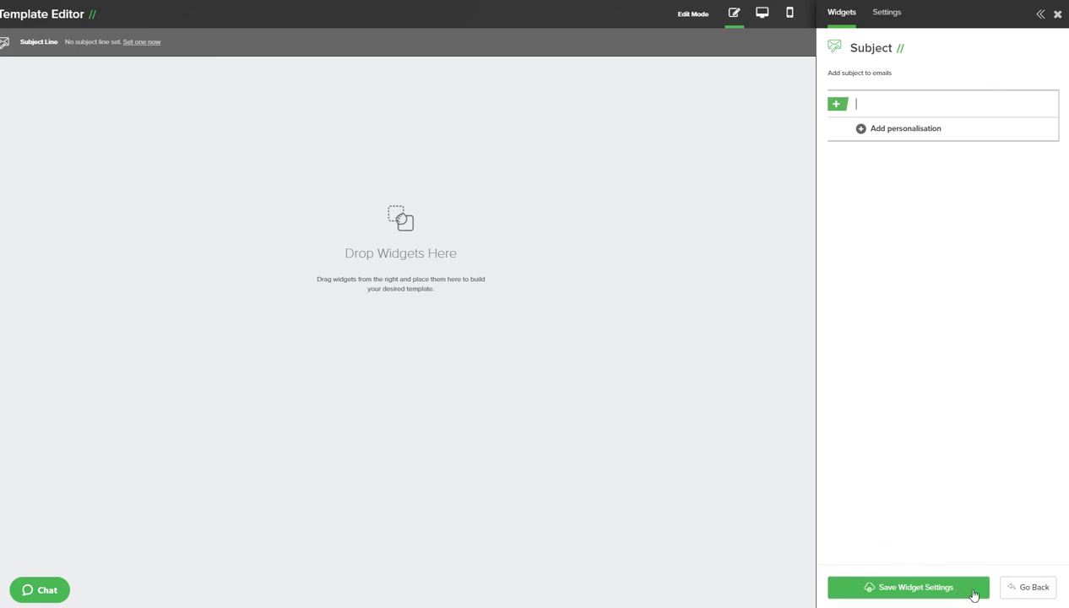
{"action": "left_click", "coordinate": [1019, 595]}
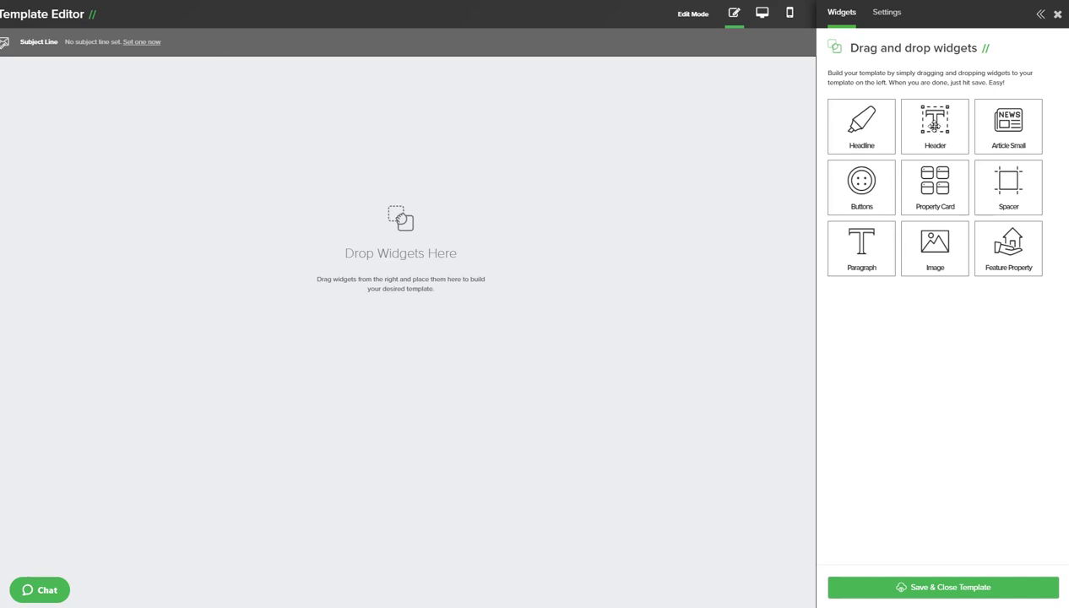
Step: Place a Header titled 'Properties of Interest' at the top, save it, and drop a Paragraph below
{"action": "left_click_drag", "start_coordinate": [940, 133], "coordinate": [389, 141]}
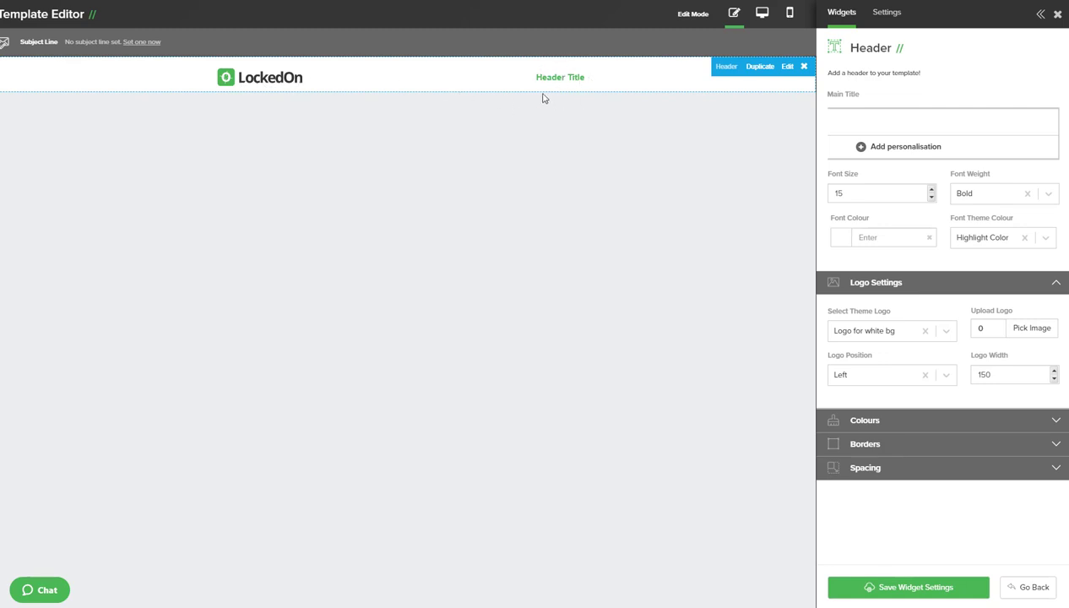
{"action": "left_click", "coordinate": [866, 123]}
{"action": "type", "text": "Pl"}
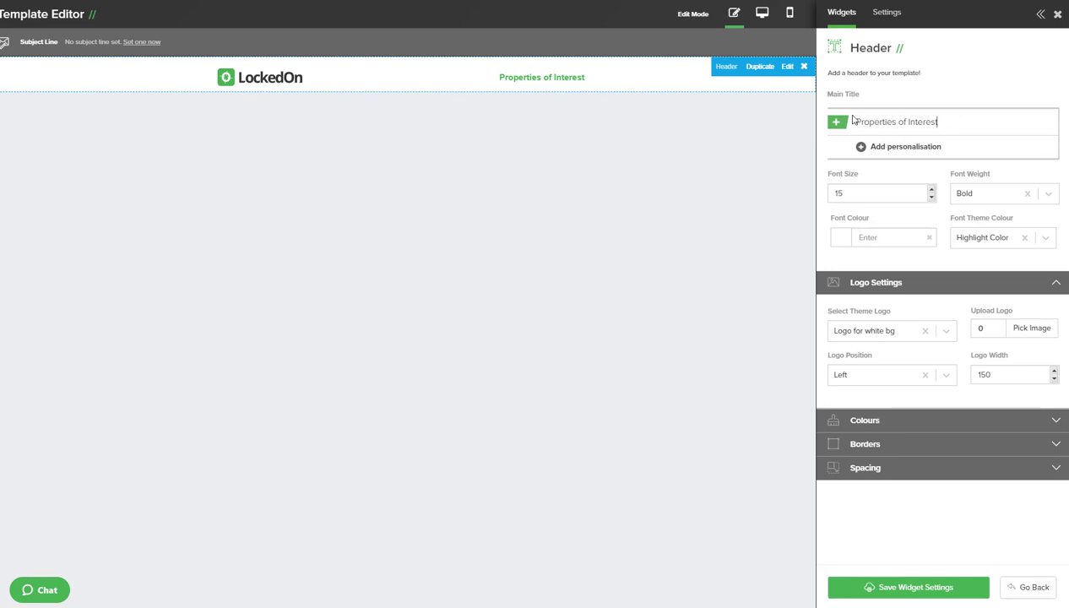
{"action": "left_click", "coordinate": [873, 597]}
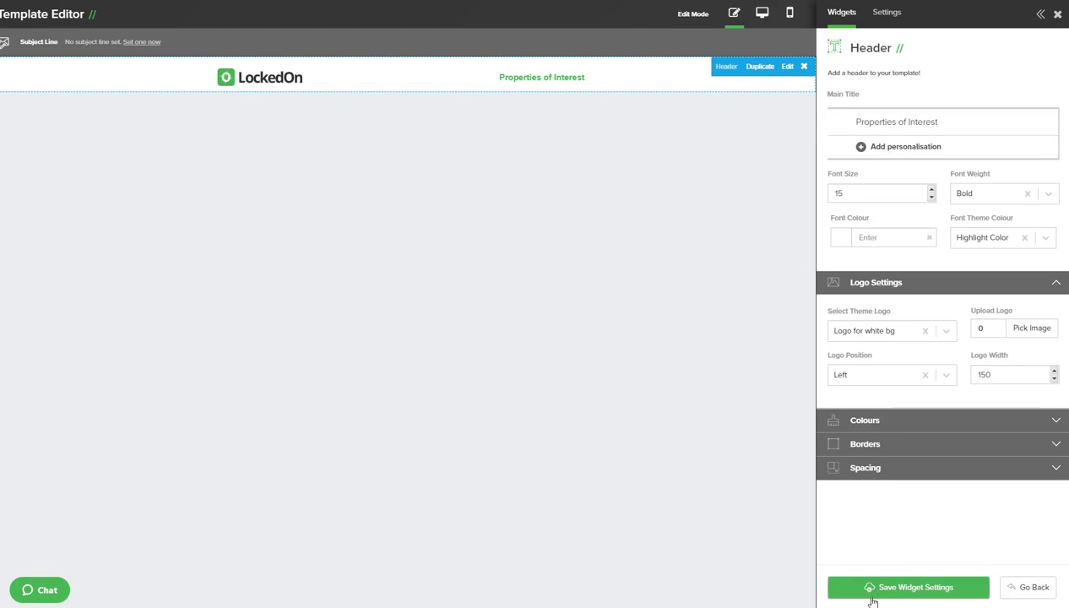
{"action": "left_click_drag", "start_coordinate": [860, 245], "coordinate": [429, 161]}
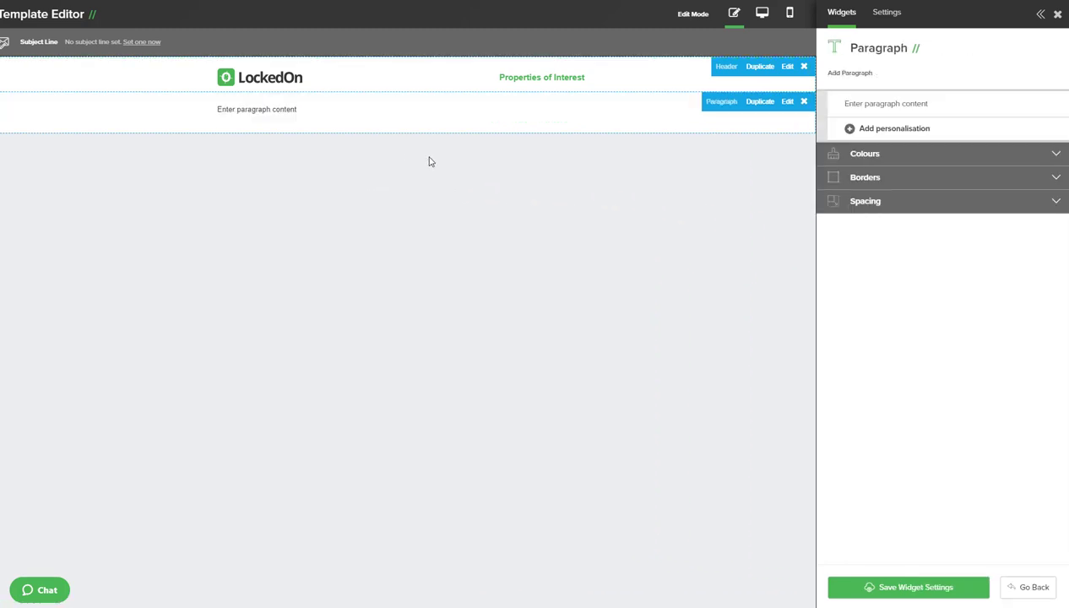
Step: Write 'Hi' plus the Recipient Name personalisation, then 'Type your message here', and save the paragraph
{"action": "left_click", "coordinate": [897, 102]}
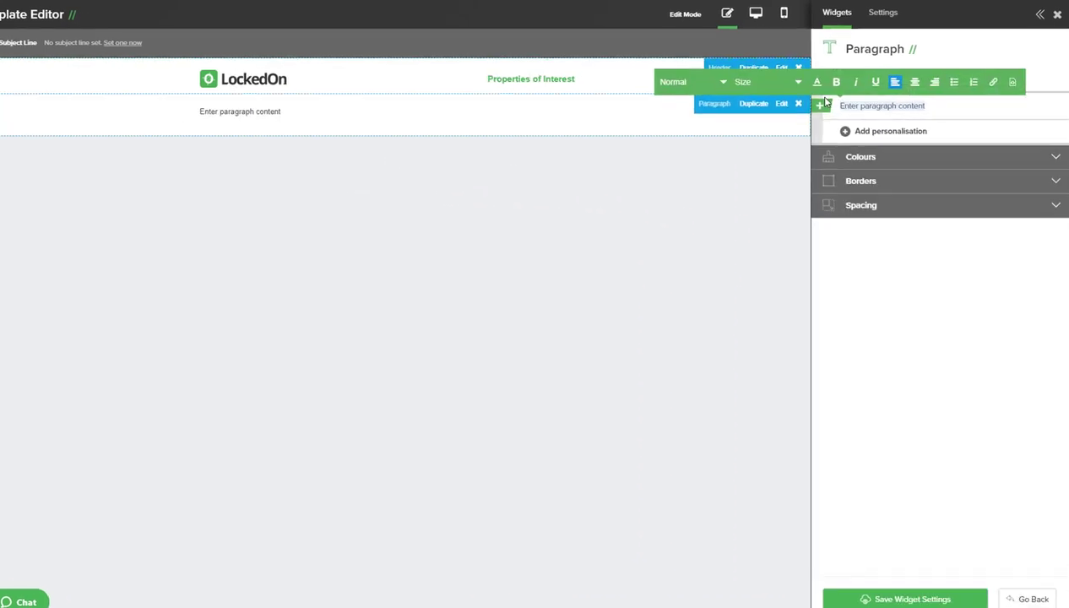
{"action": "type", "text": "Hi"}
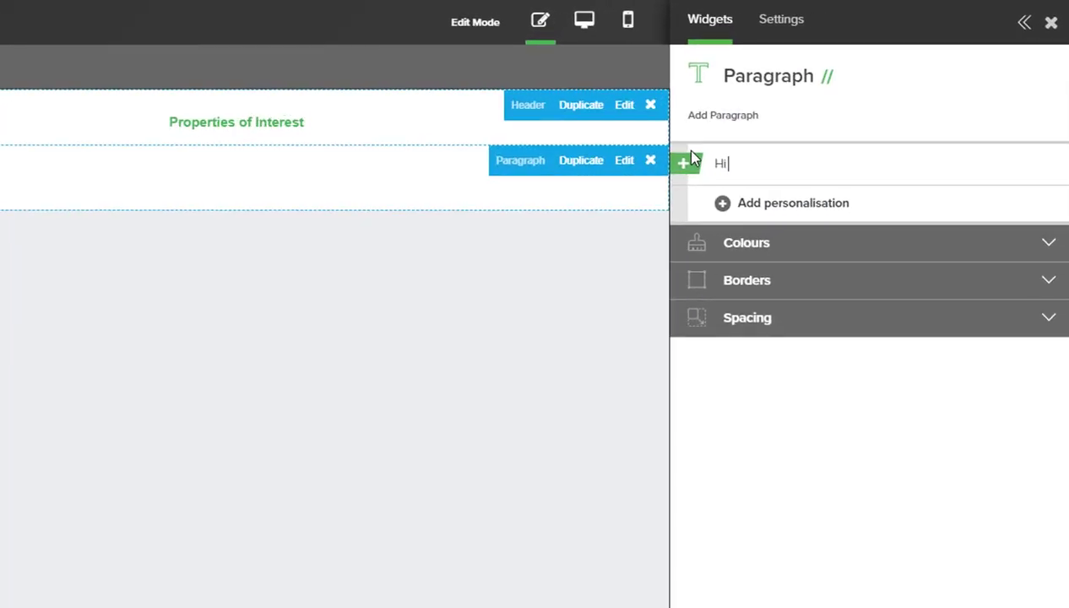
{"action": "left_click", "coordinate": [776, 215]}
{"action": "left_click", "coordinate": [772, 249]}
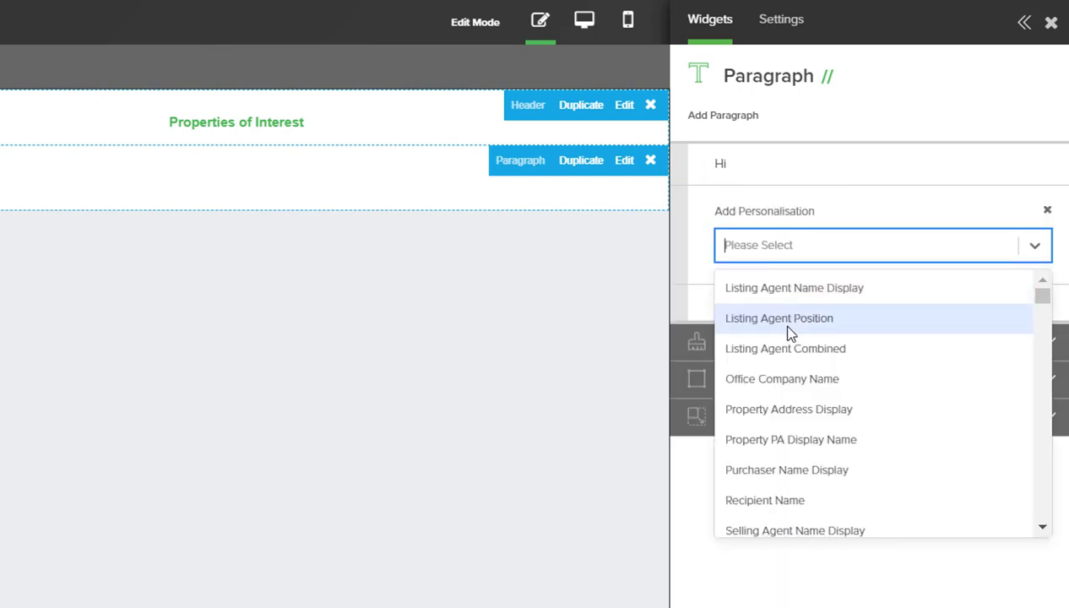
{"action": "left_click", "coordinate": [777, 502]}
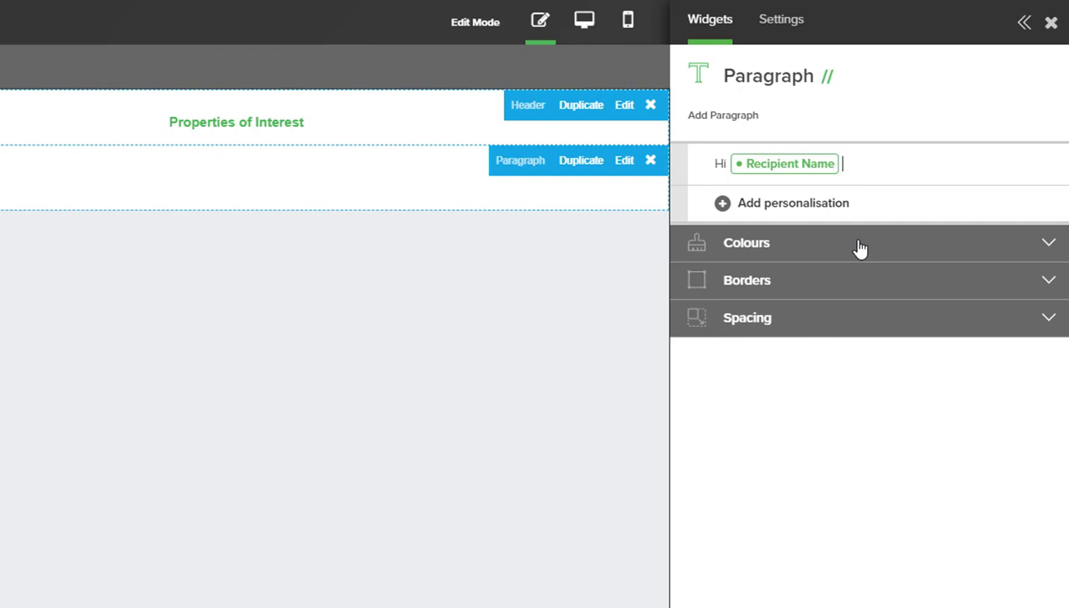
{"action": "key", "text": "Return"}
{"action": "key", "text": "Return"}
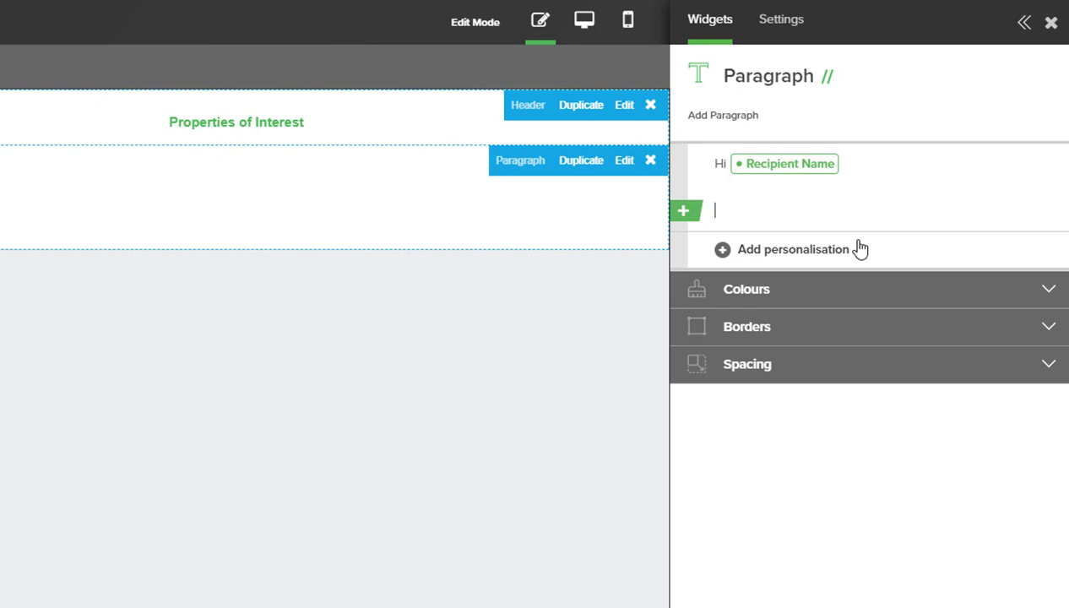
{"action": "type", "text": "Type your message here"}
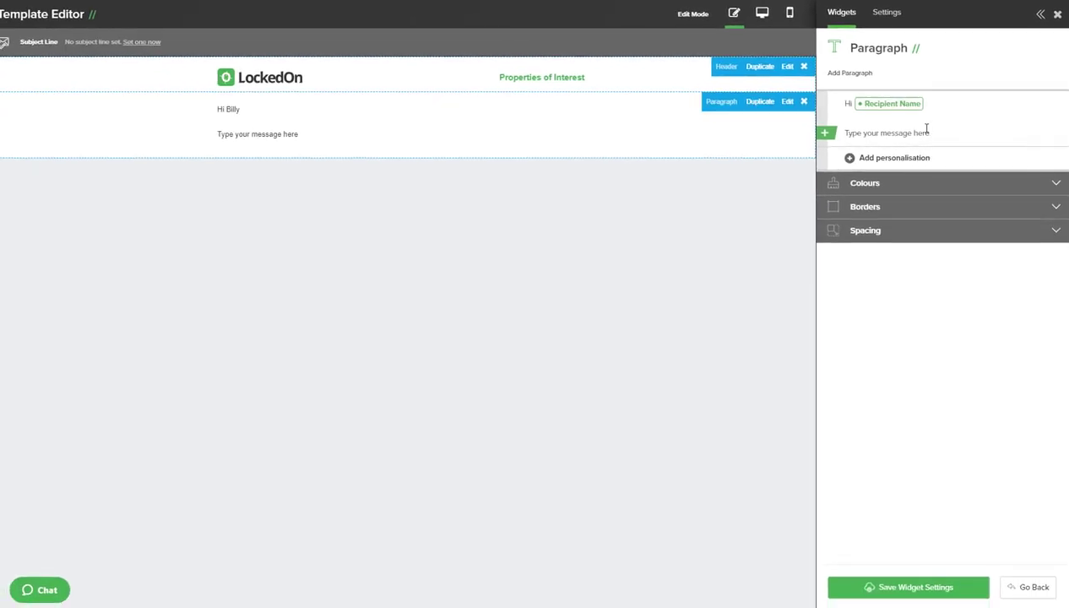
{"action": "left_click", "coordinate": [895, 586]}
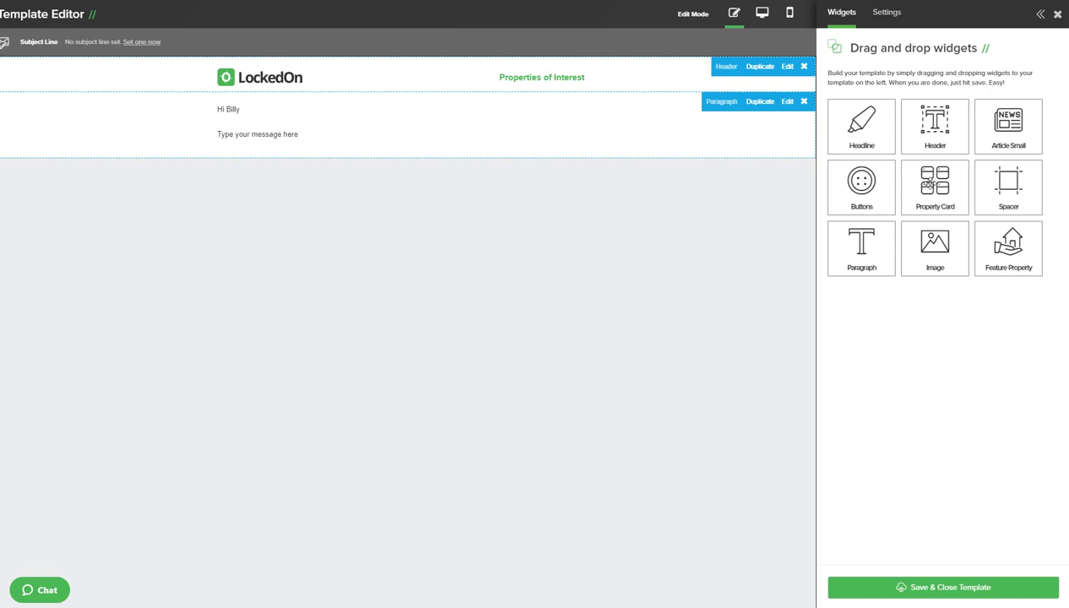
Step: Add a Property Card below the paragraph, settling on the For Sale list type after trying others
{"action": "left_click_drag", "start_coordinate": [919, 182], "coordinate": [435, 214]}
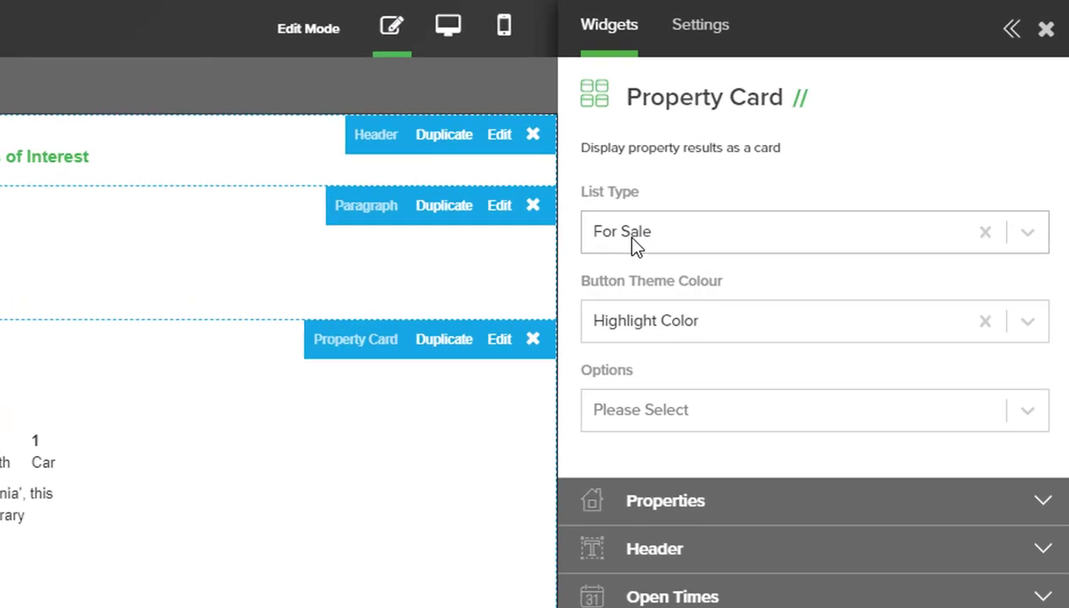
{"action": "left_click", "coordinate": [854, 116]}
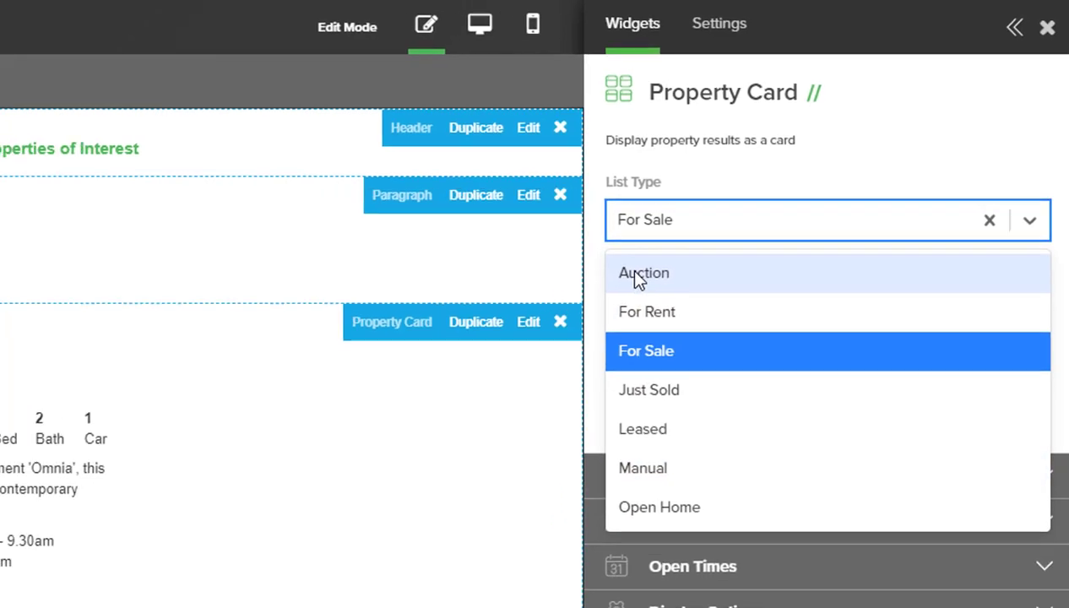
{"action": "left_click", "coordinate": [635, 275]}
{"action": "left_click", "coordinate": [638, 220]}
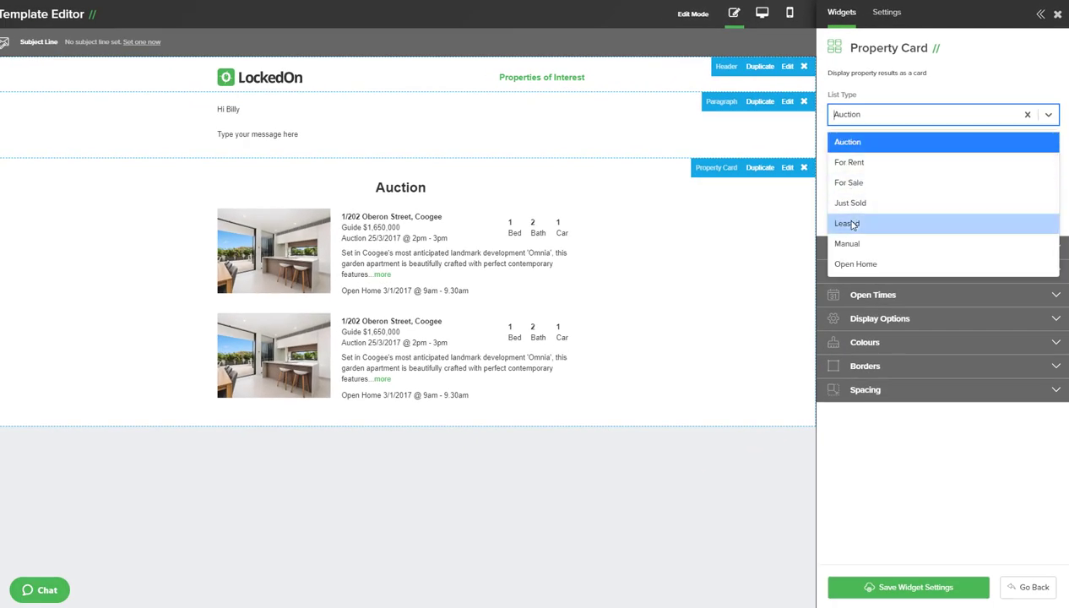
{"action": "left_click", "coordinate": [848, 223]}
{"action": "left_click", "coordinate": [861, 122]}
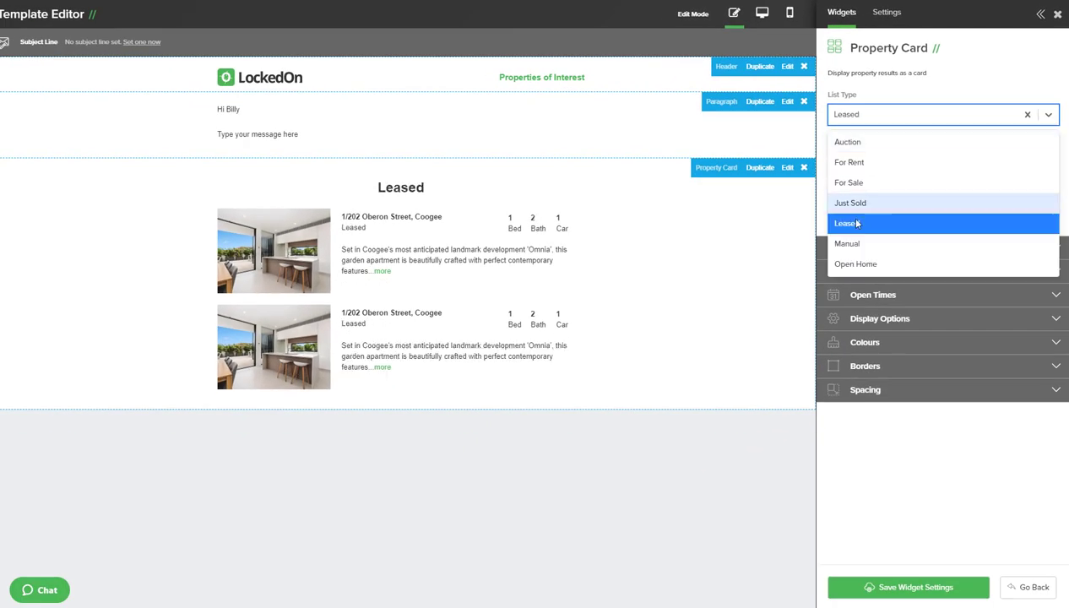
{"action": "left_click", "coordinate": [856, 264]}
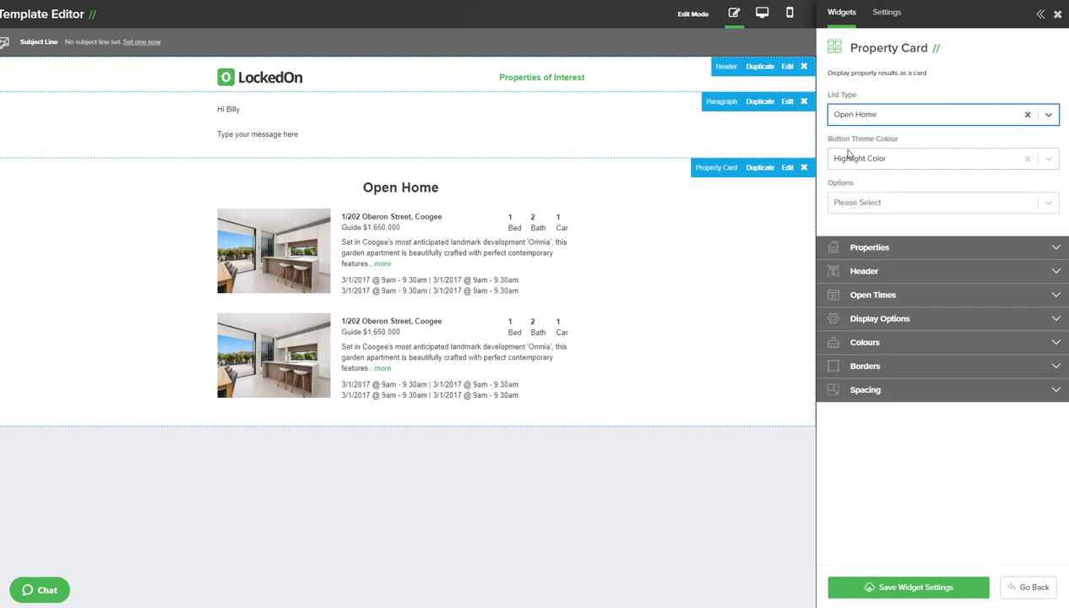
{"action": "left_click", "coordinate": [836, 123]}
{"action": "left_click", "coordinate": [853, 185]}
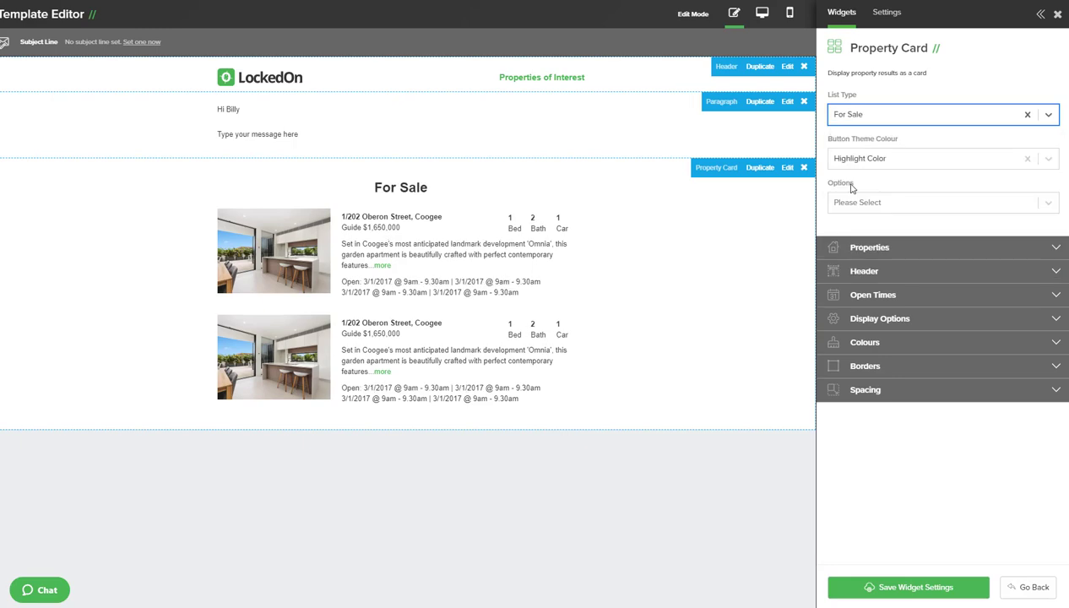
{"action": "left_click", "coordinate": [870, 275]}
Step: Delete the 'For Sale' text from the Property Card headline field
{"action": "left_click_drag", "start_coordinate": [871, 316], "coordinate": [808, 321]}
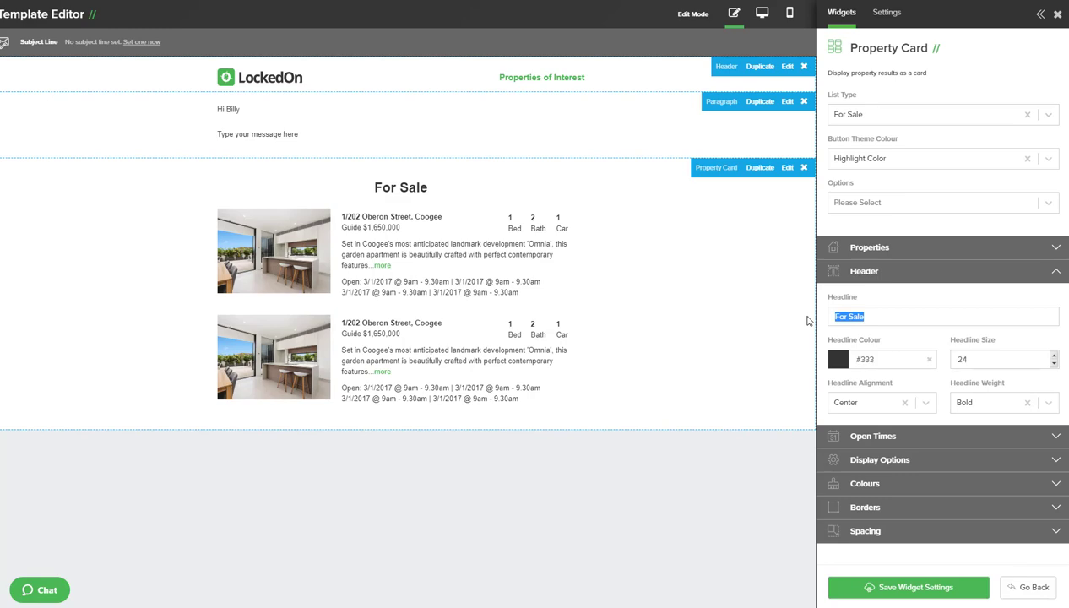
{"action": "key", "text": "BackSpace"}
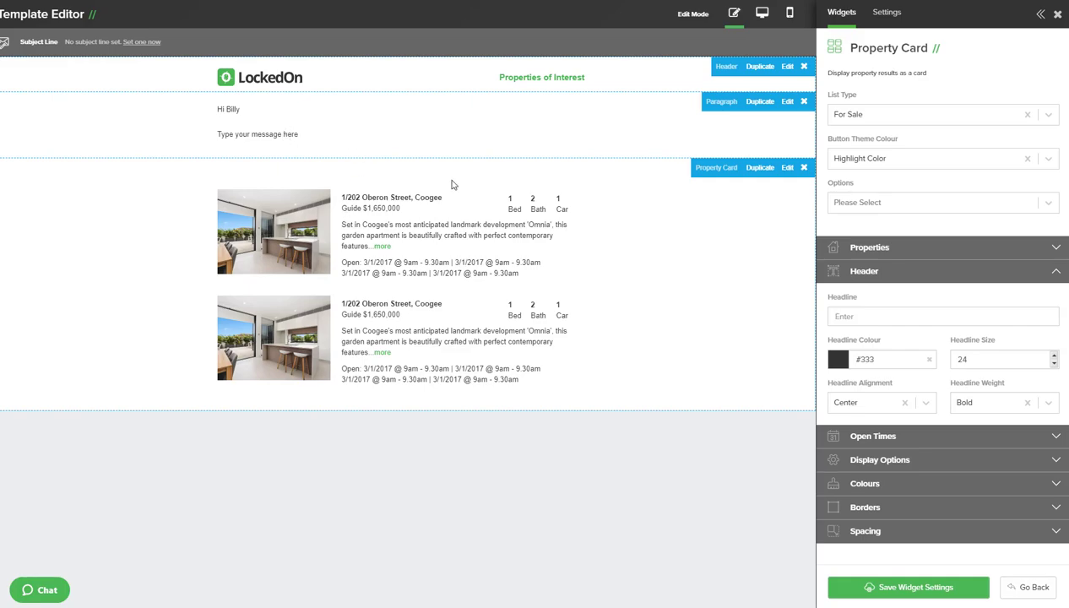
Step: Clear the Property Card's 'Select Property Dynamically' option and save the widget settings
{"action": "left_click", "coordinate": [849, 271]}
{"action": "left_click", "coordinate": [859, 249]}
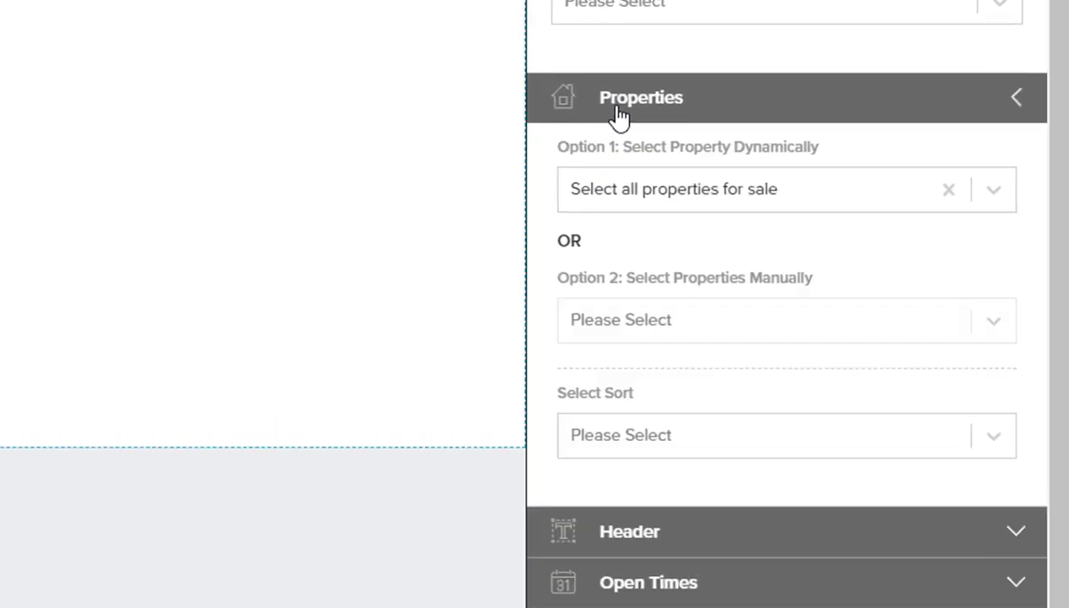
{"action": "left_click", "coordinate": [561, 167]}
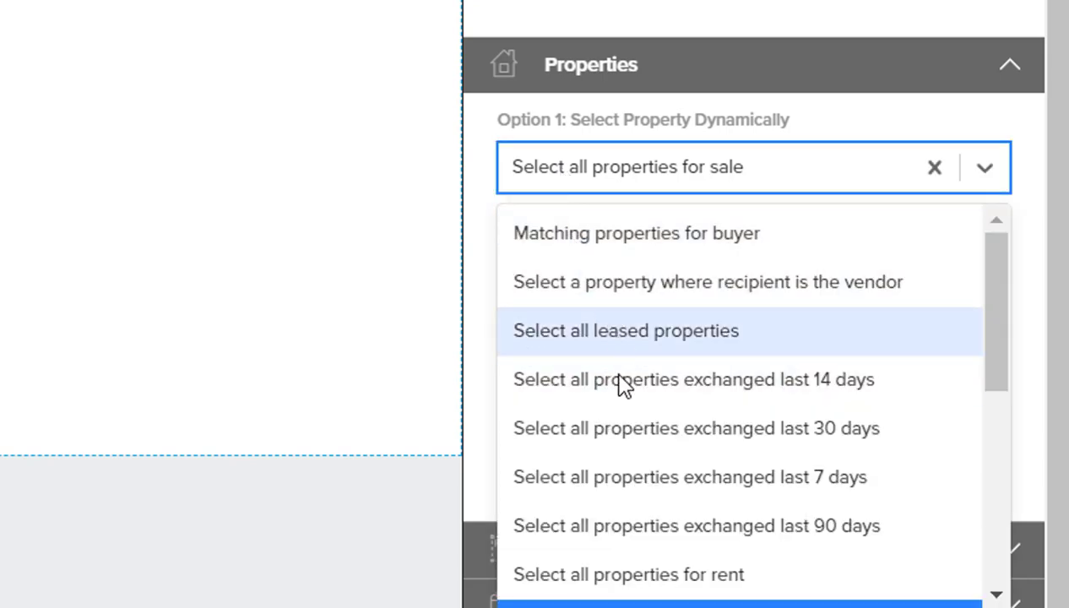
{"action": "scroll", "coordinate": [621, 418], "scroll_direction": "down", "scroll_amount": 6}
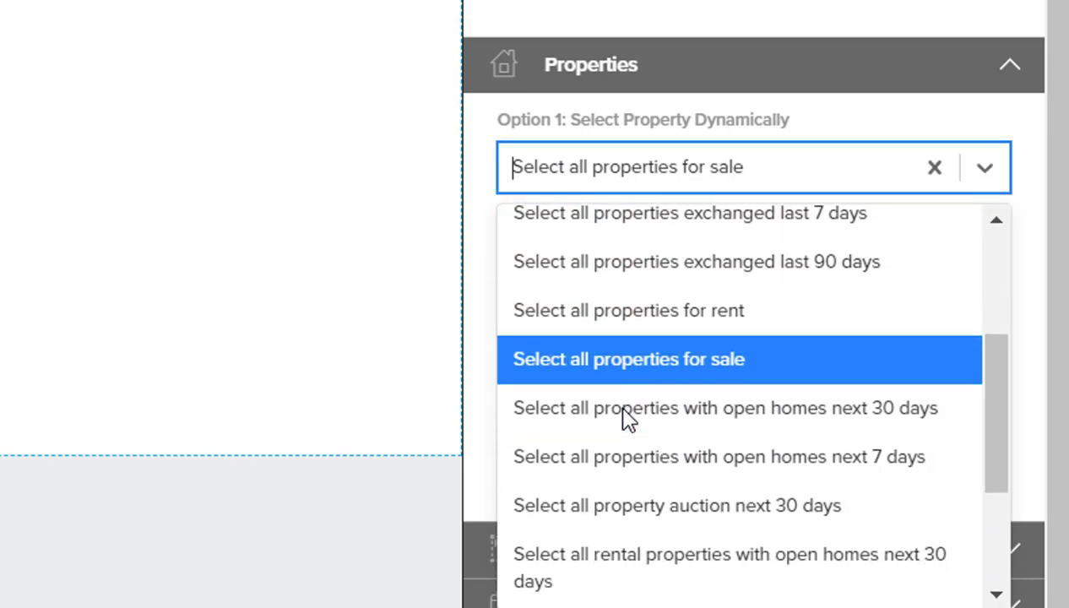
{"action": "scroll", "coordinate": [621, 418], "scroll_direction": "up", "scroll_amount": 6}
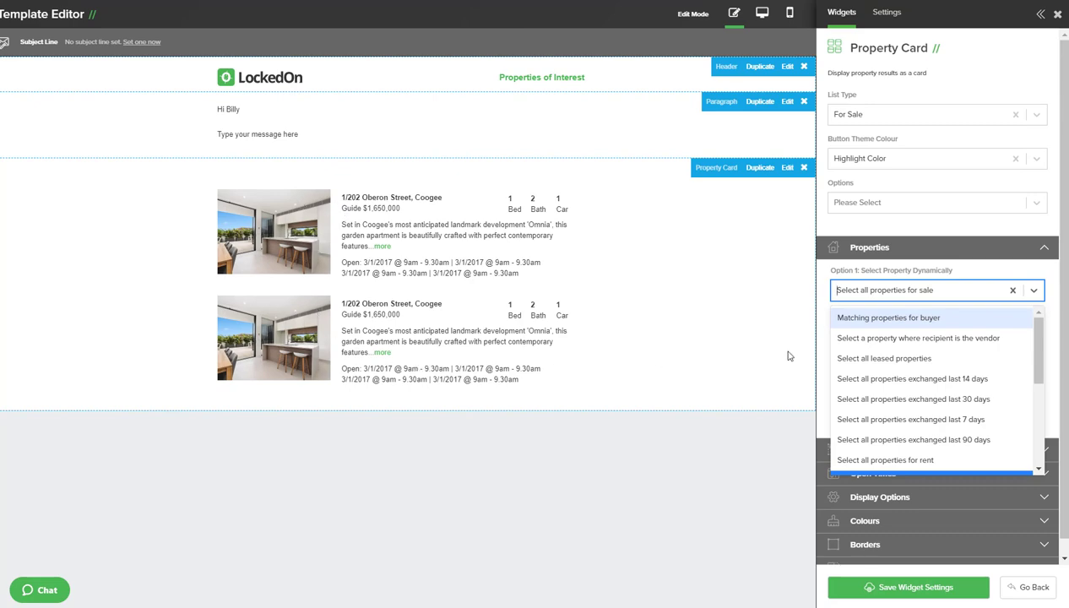
{"action": "left_click", "coordinate": [984, 268]}
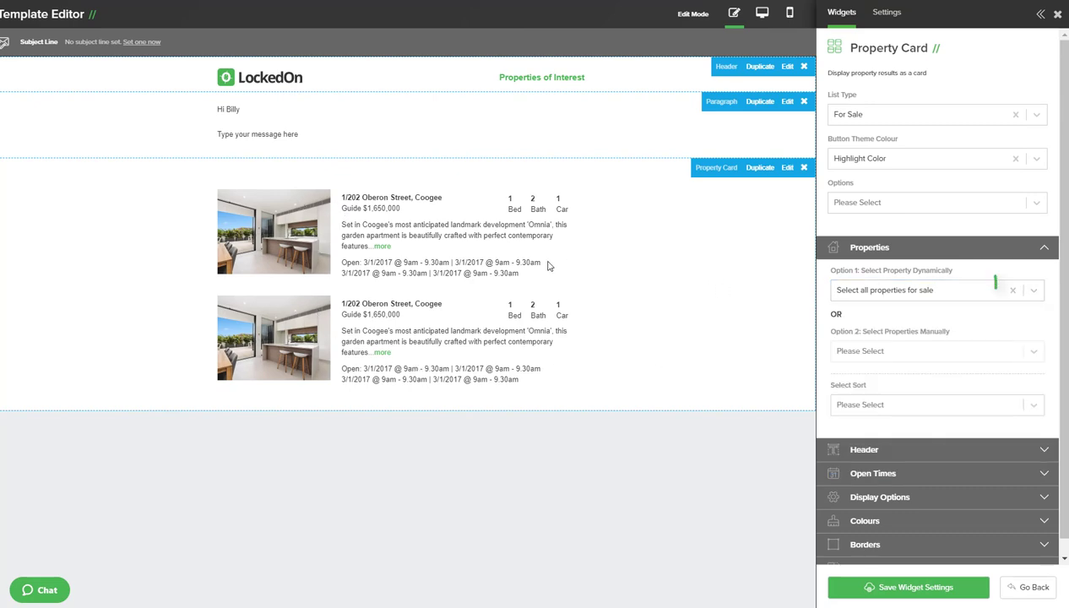
{"action": "left_click", "coordinate": [1015, 291]}
{"action": "left_click", "coordinate": [987, 272]}
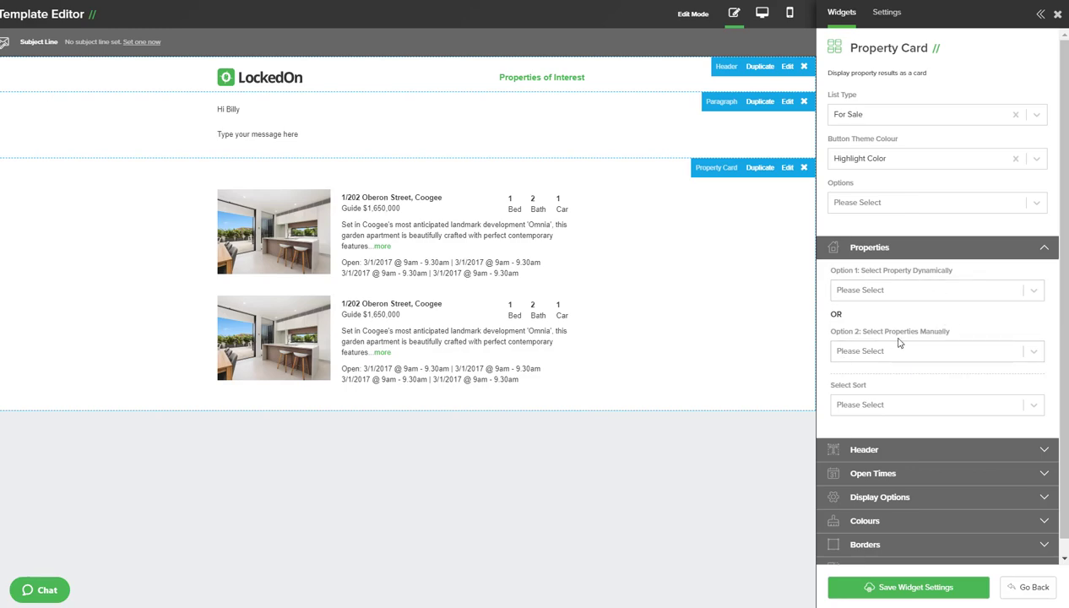
{"action": "left_click", "coordinate": [893, 587]}
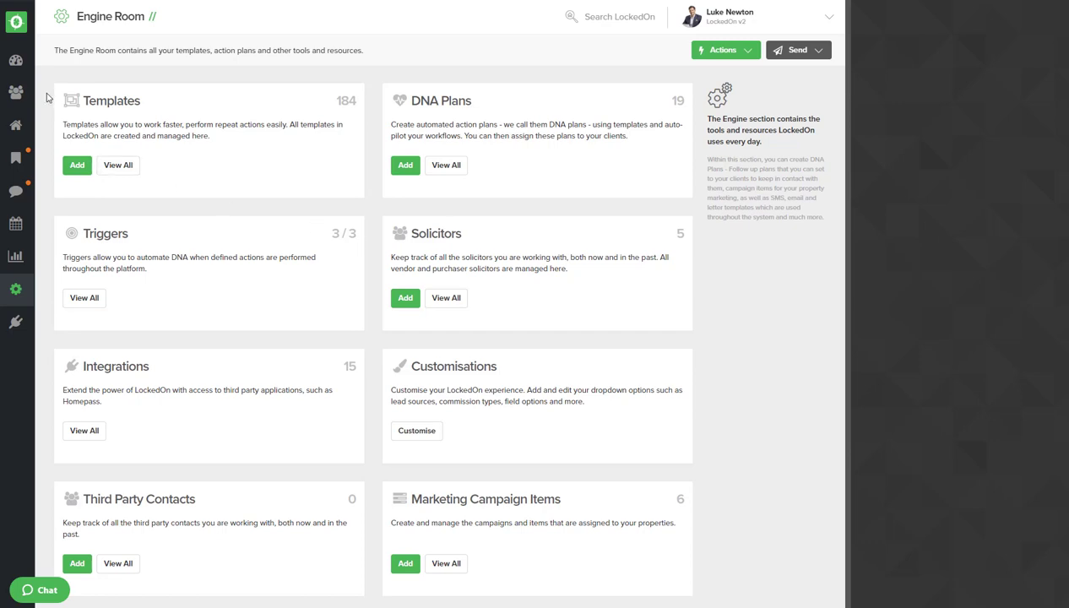
Step: Search Clients for the client by name, open their summary, and choose Send Email
{"action": "left_click", "coordinate": [17, 61]}
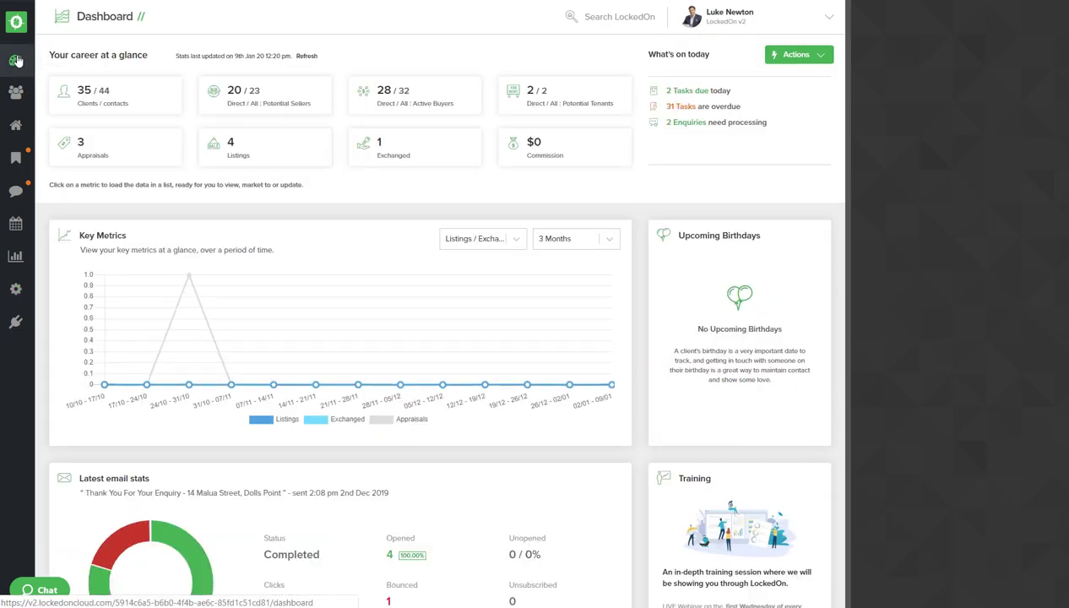
{"action": "left_click", "coordinate": [15, 92]}
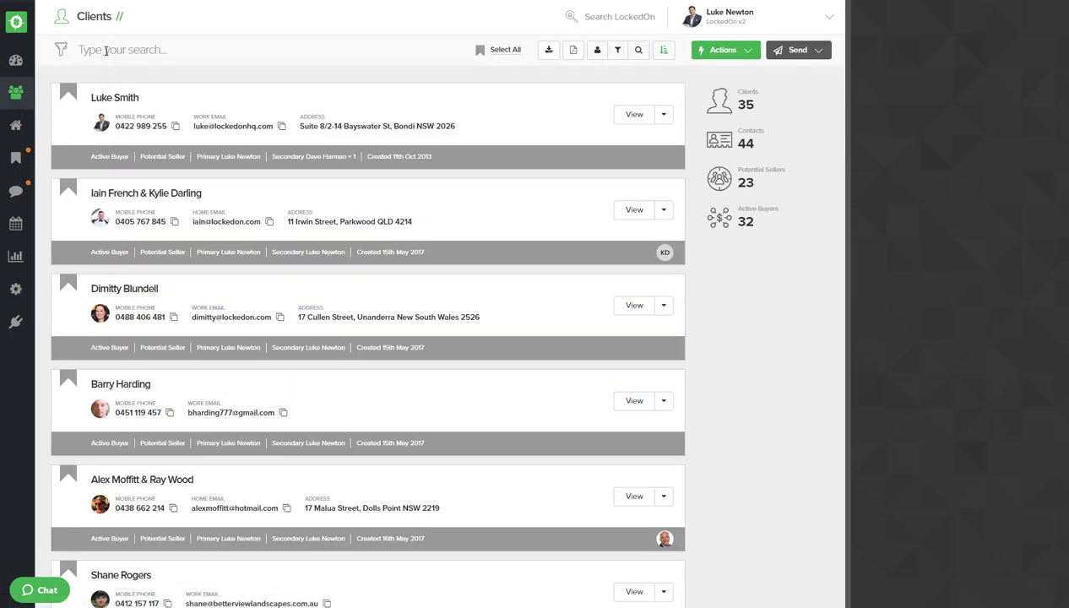
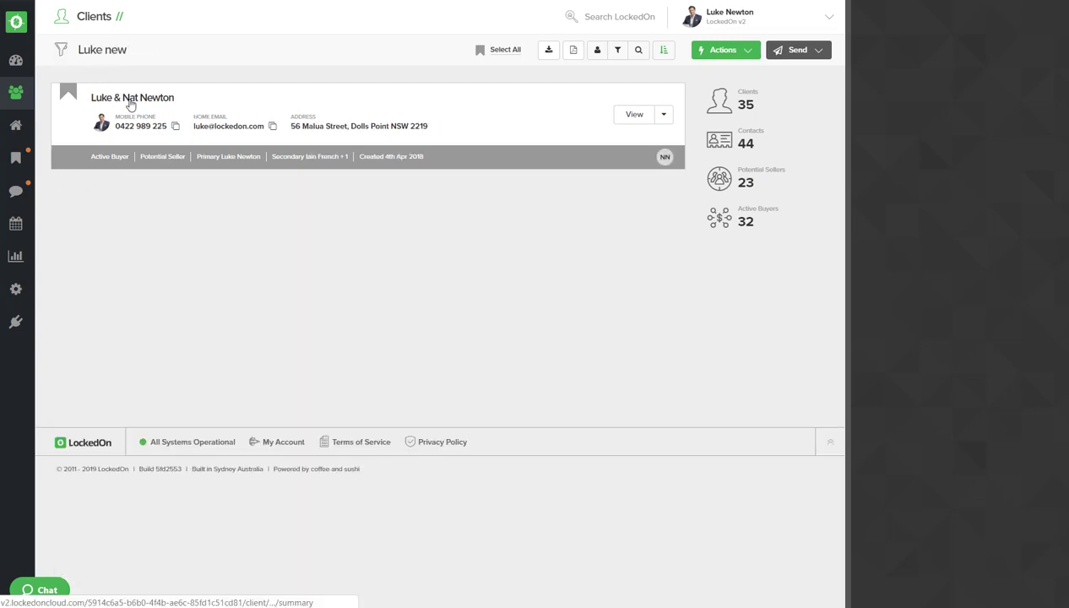
{"action": "left_click", "coordinate": [131, 100]}
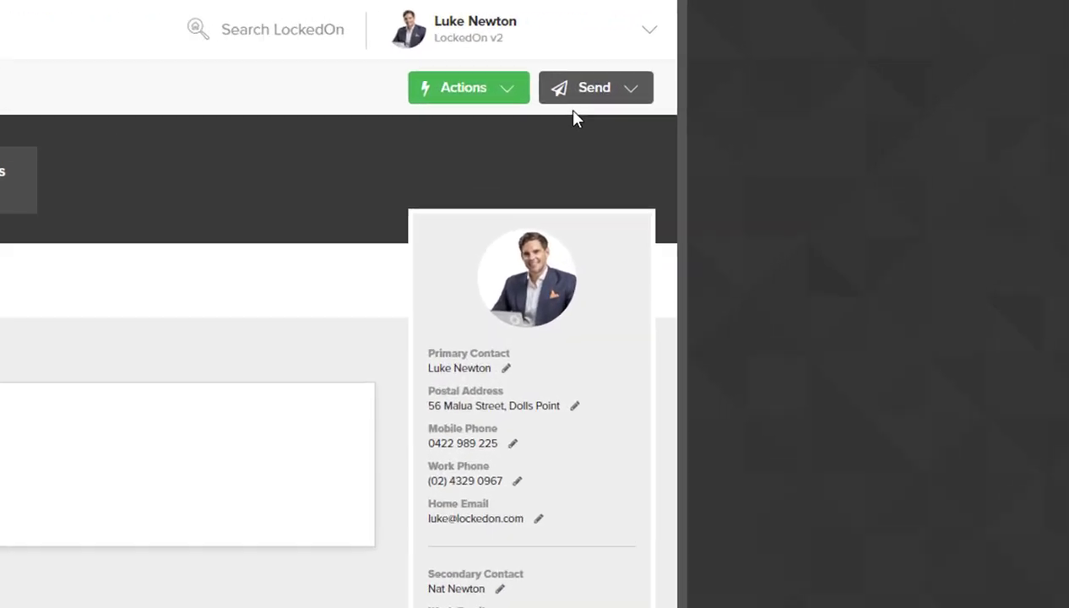
{"action": "left_click", "coordinate": [786, 57]}
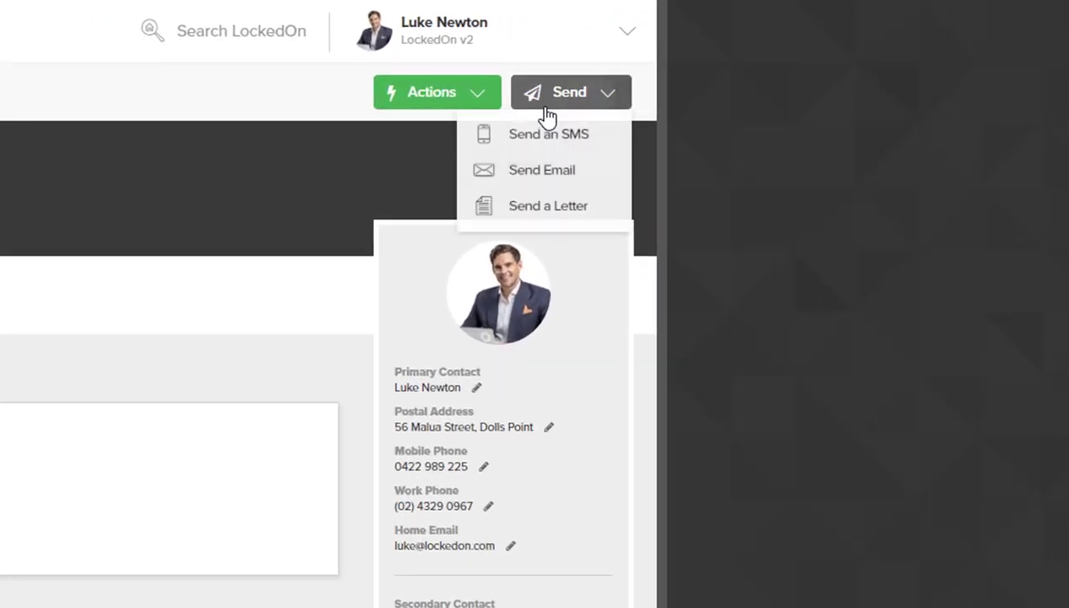
{"action": "left_click", "coordinate": [537, 179]}
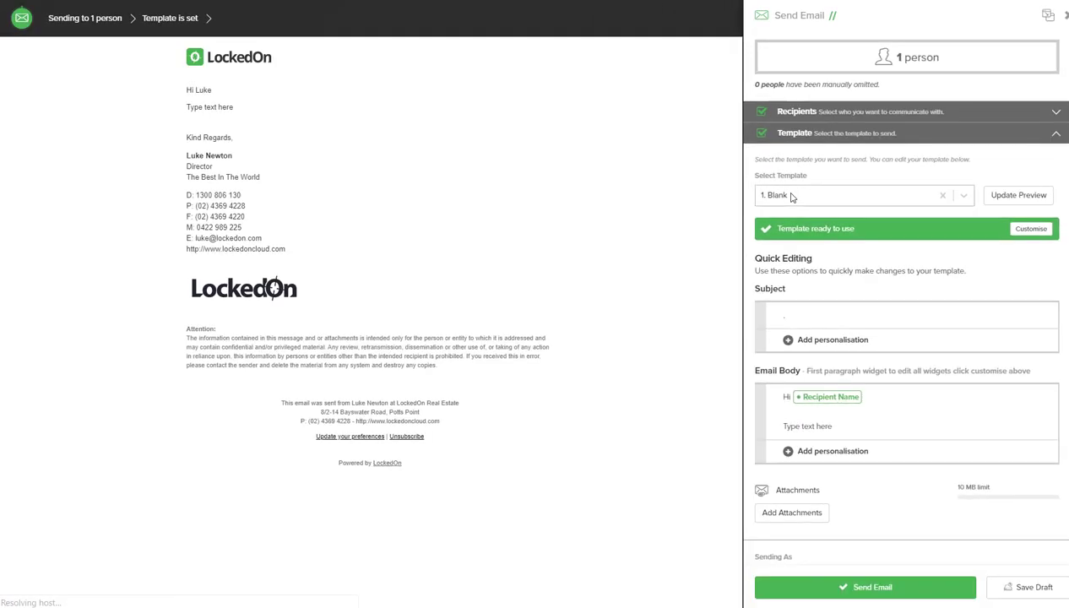
Step: Choose Multi Property Alert from the Select Template list, filtering by 'mu'
{"action": "left_click", "coordinate": [620, 316]}
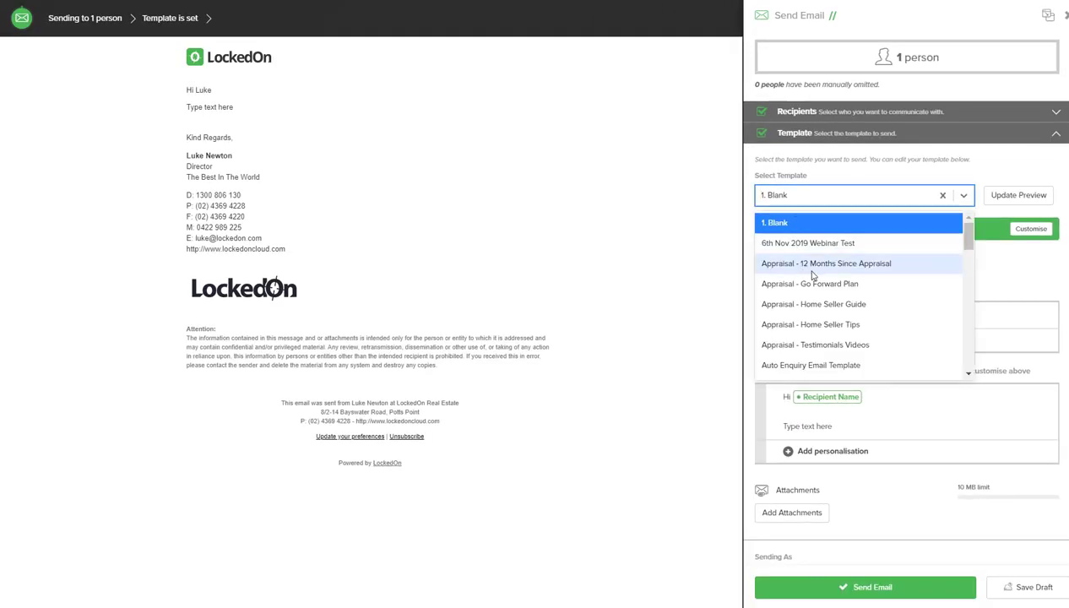
{"action": "type", "text": "mul"}
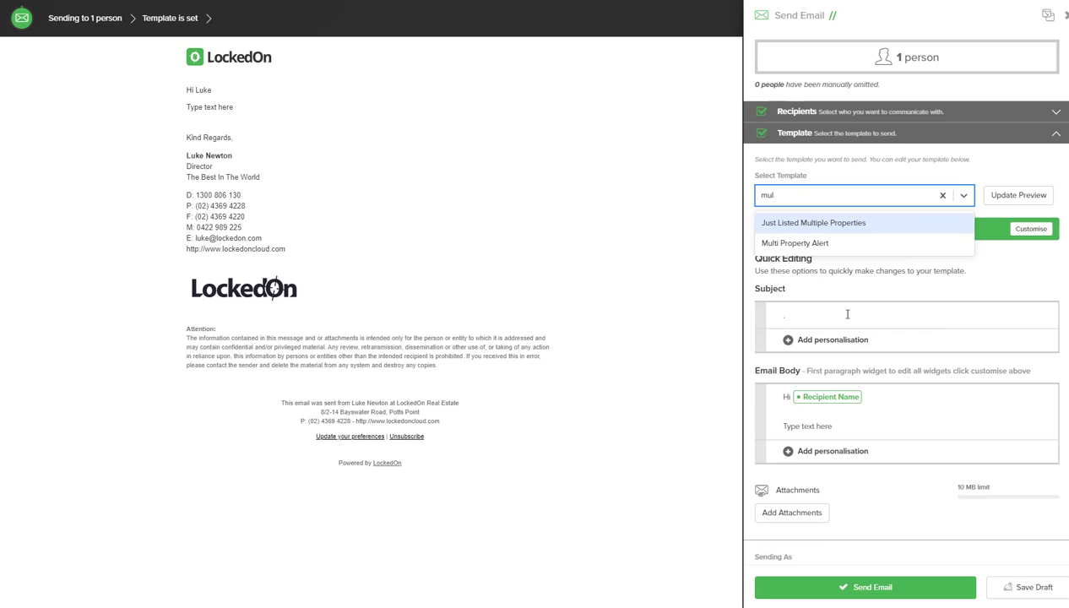
{"action": "left_click", "coordinate": [804, 242]}
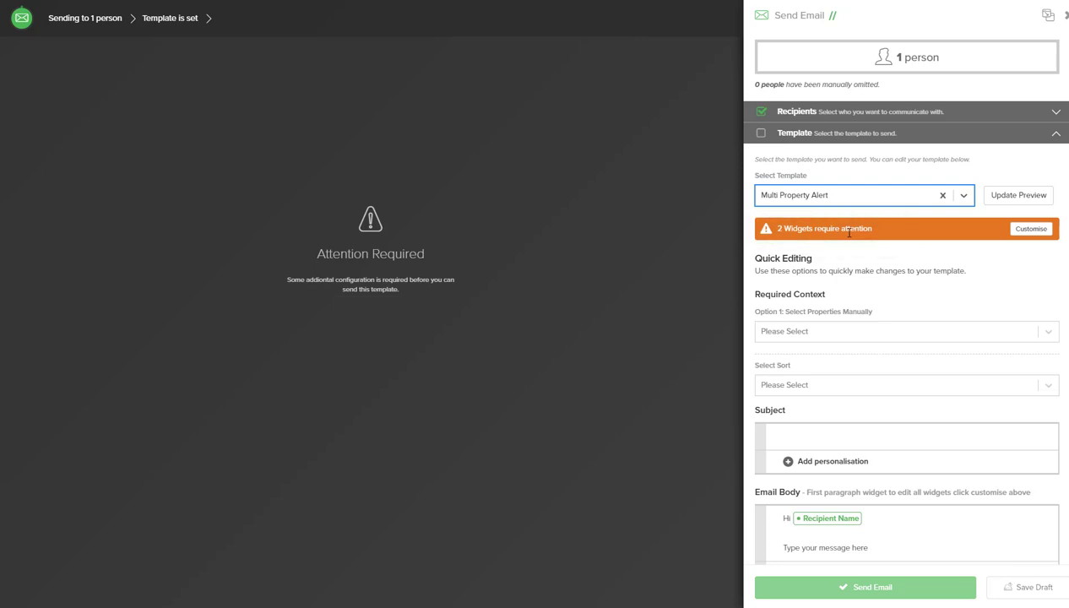
{"action": "left_click", "coordinate": [805, 343]}
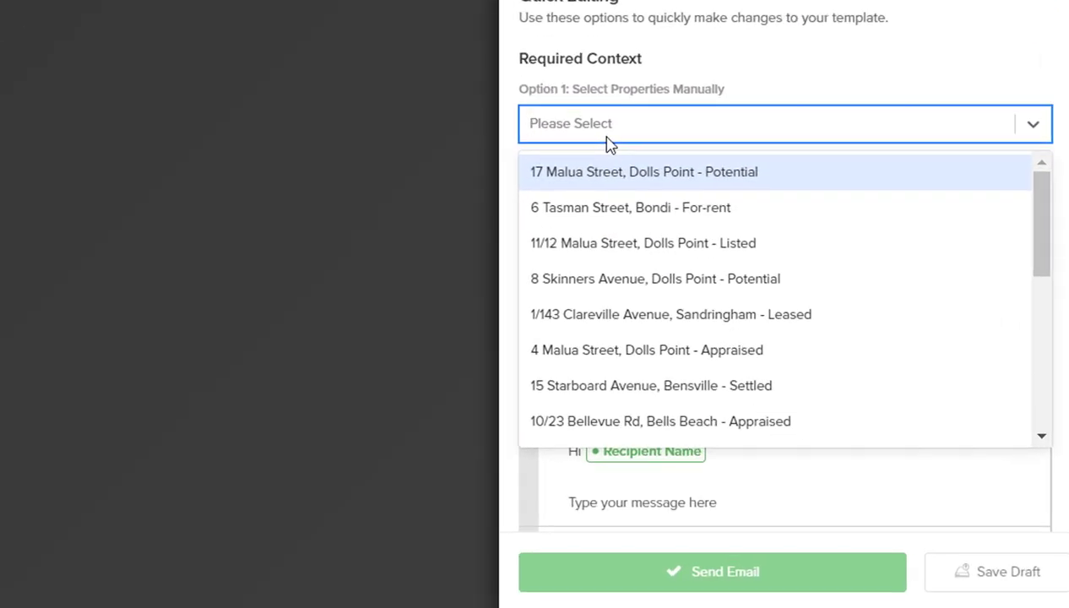
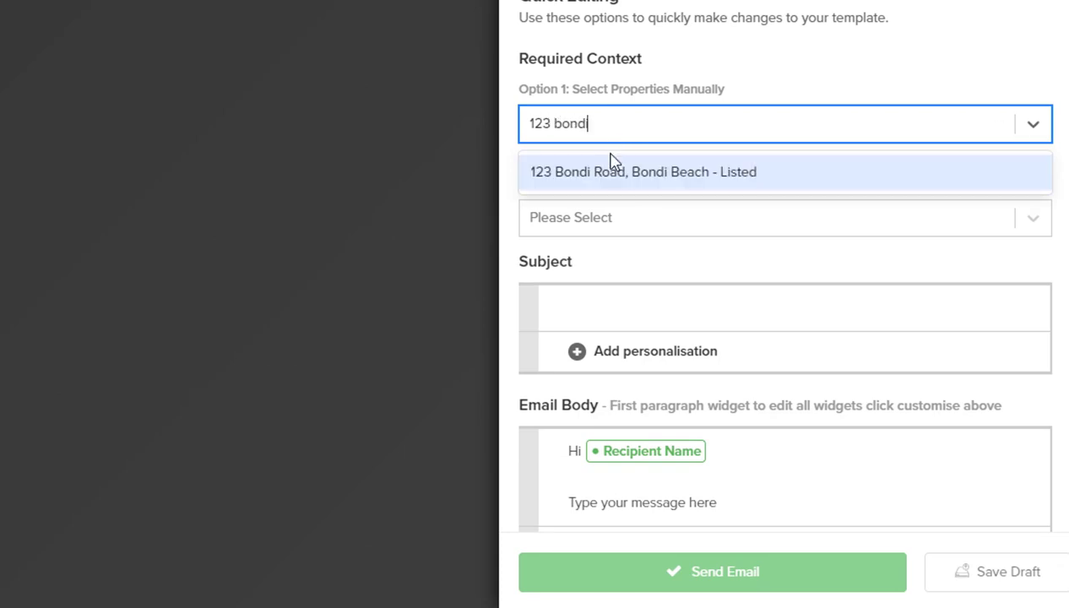
{"action": "left_click", "coordinate": [613, 173]}
{"action": "left_click", "coordinate": [794, 129]}
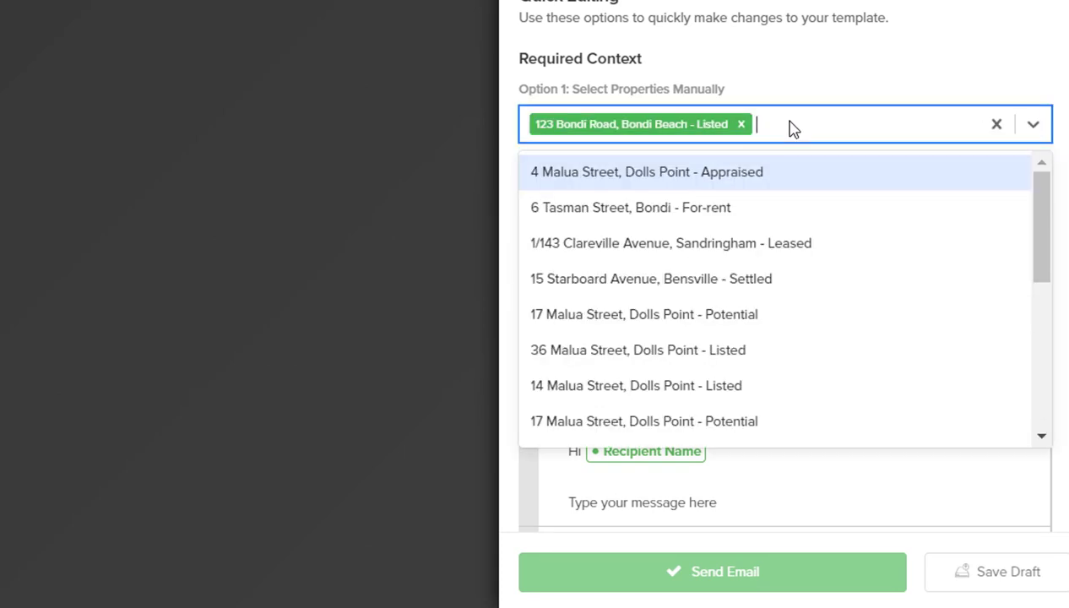
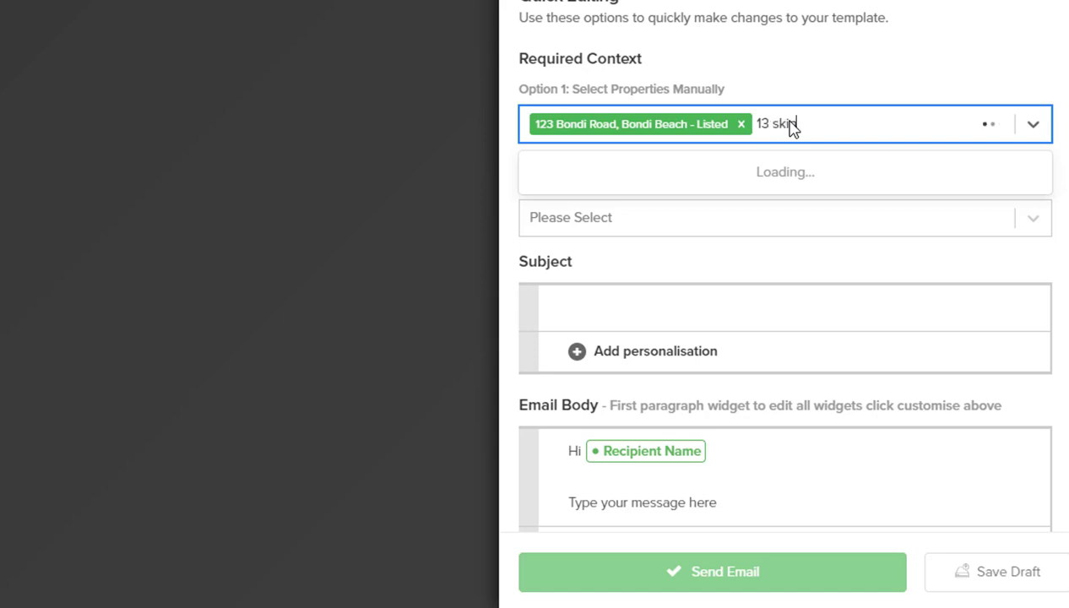
{"action": "left_click", "coordinate": [738, 173]}
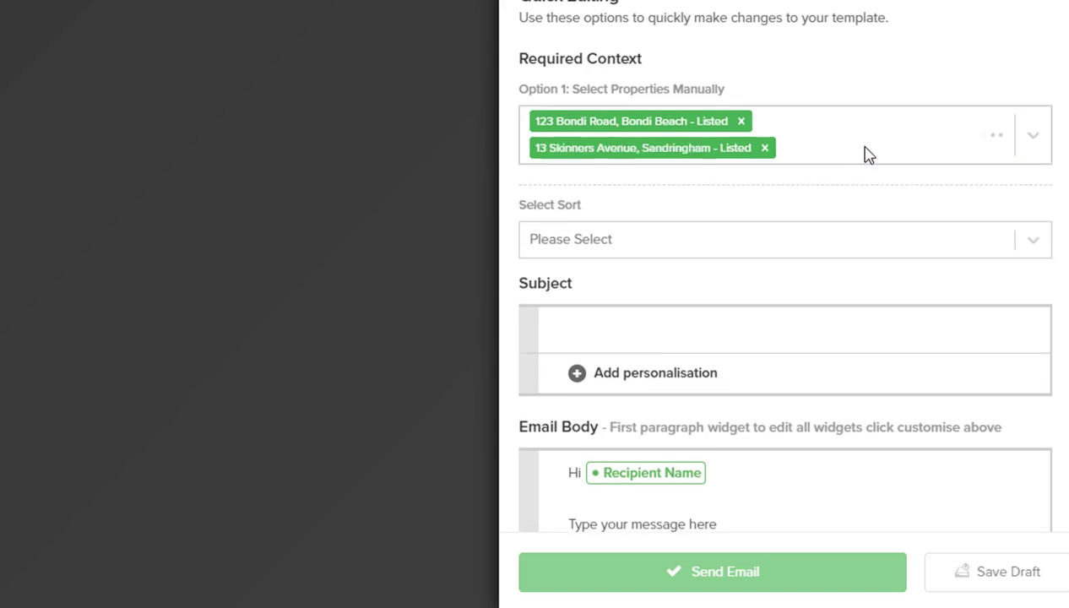
{"action": "left_click", "coordinate": [876, 146]}
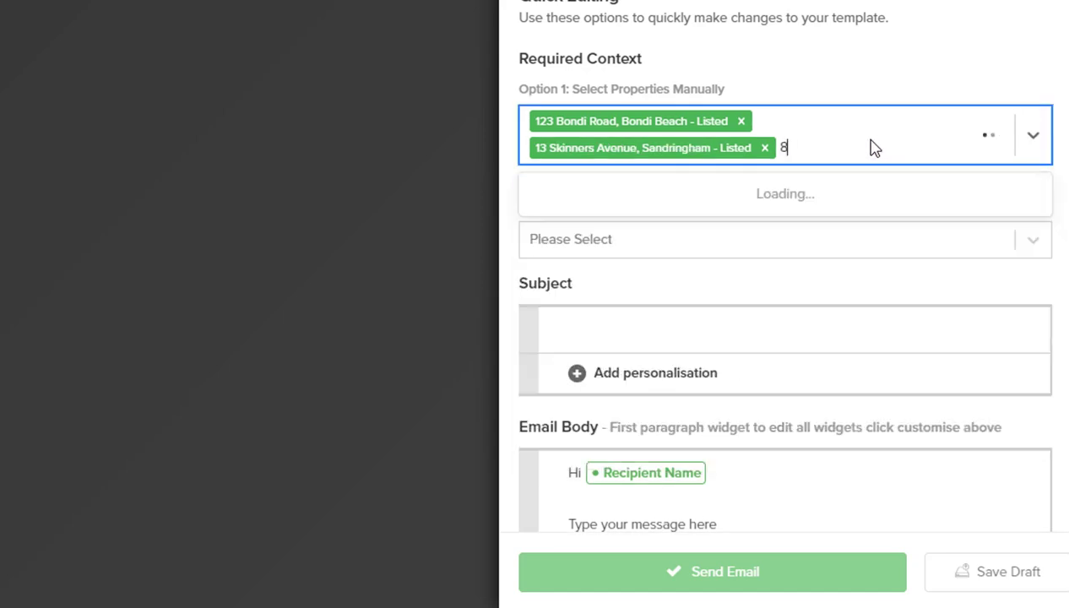
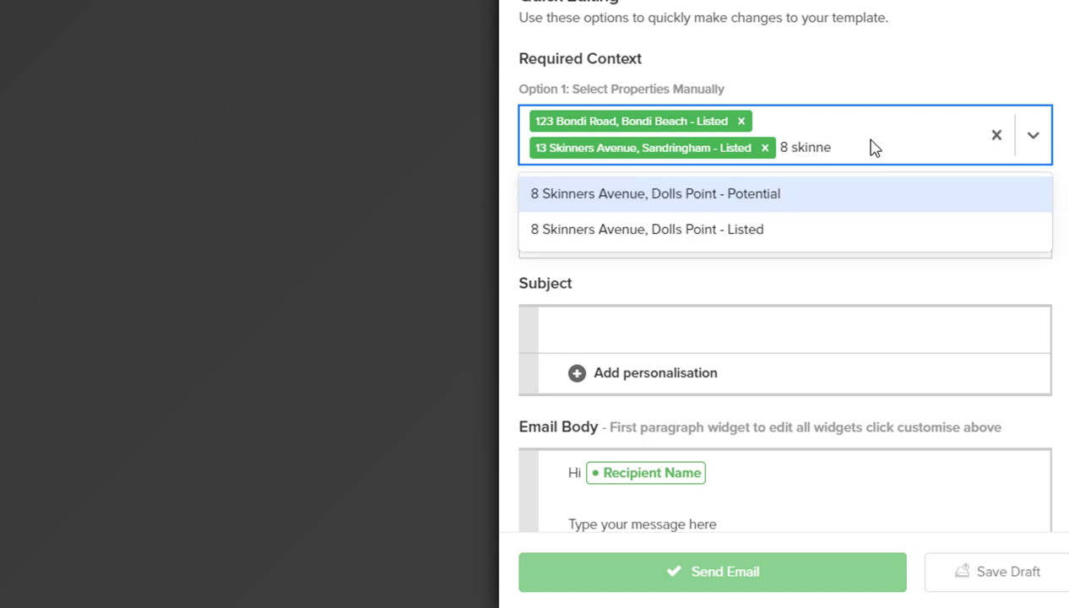
{"action": "left_click", "coordinate": [749, 226]}
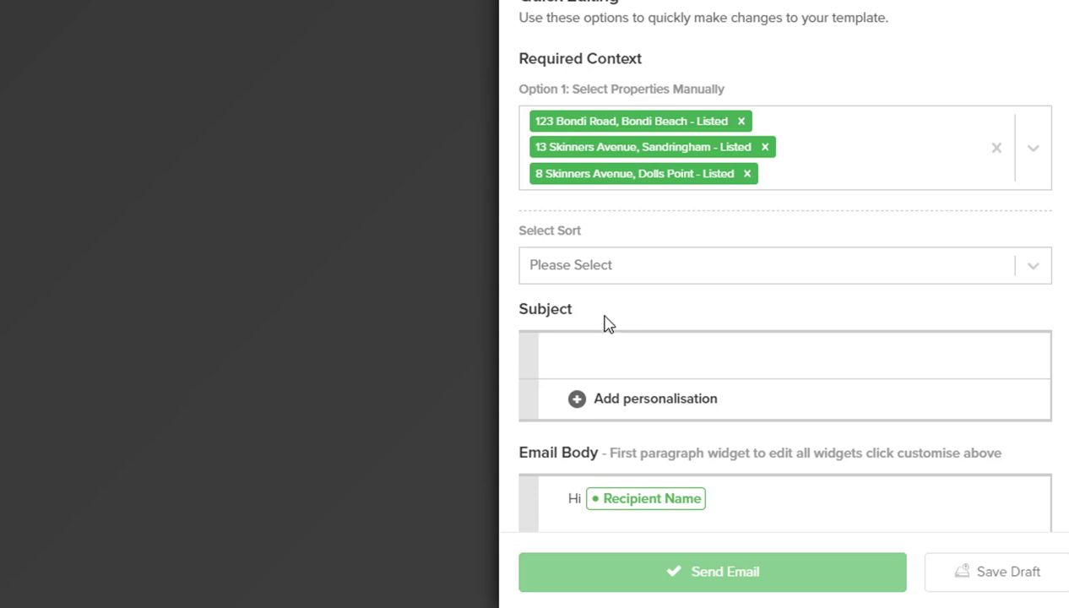
{"action": "scroll", "coordinate": [600, 279], "scroll_direction": "down", "scroll_amount": 2}
{"action": "left_click", "coordinate": [601, 228]}
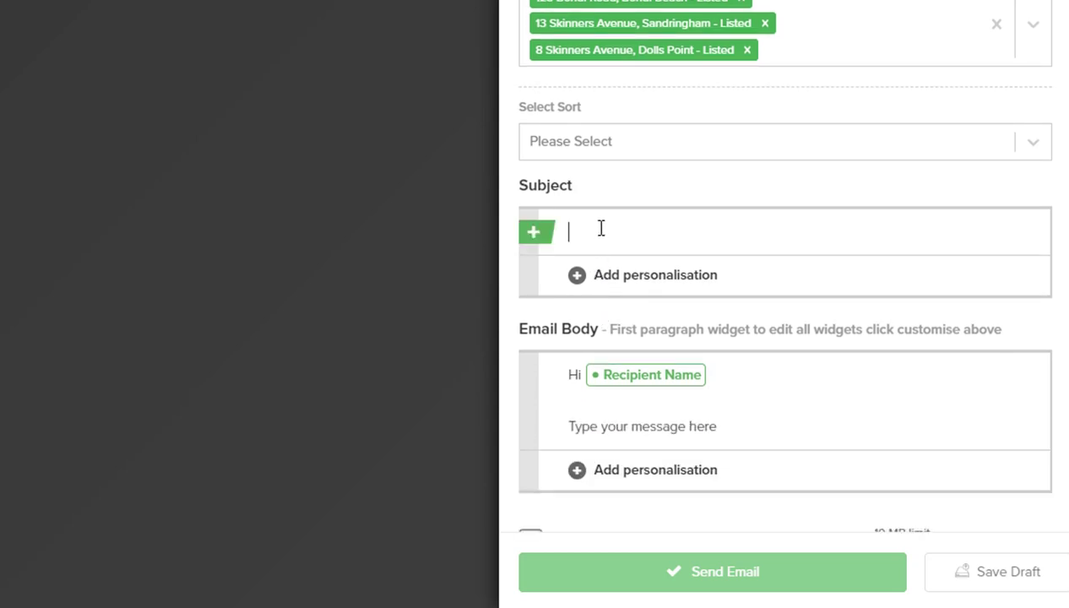
Step: Enter the subject 'Properties you may like' and replace the placeholder body with 'Great chatting to you here are the properties we spoke about'
{"action": "type", "text": "Properties you may like"}
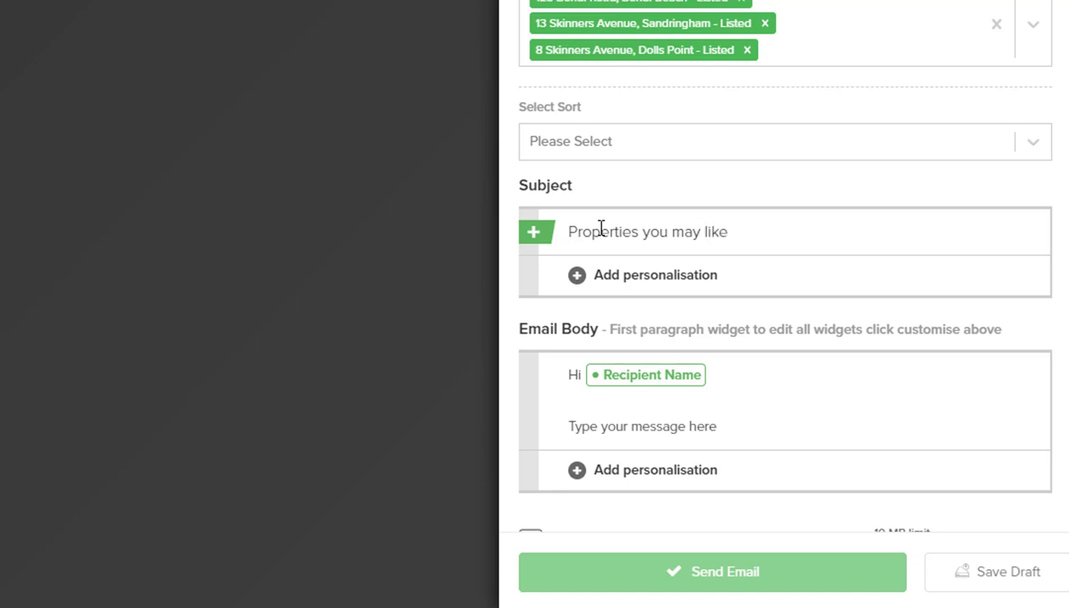
{"action": "scroll", "coordinate": [601, 228], "scroll_direction": "down", "scroll_amount": 4}
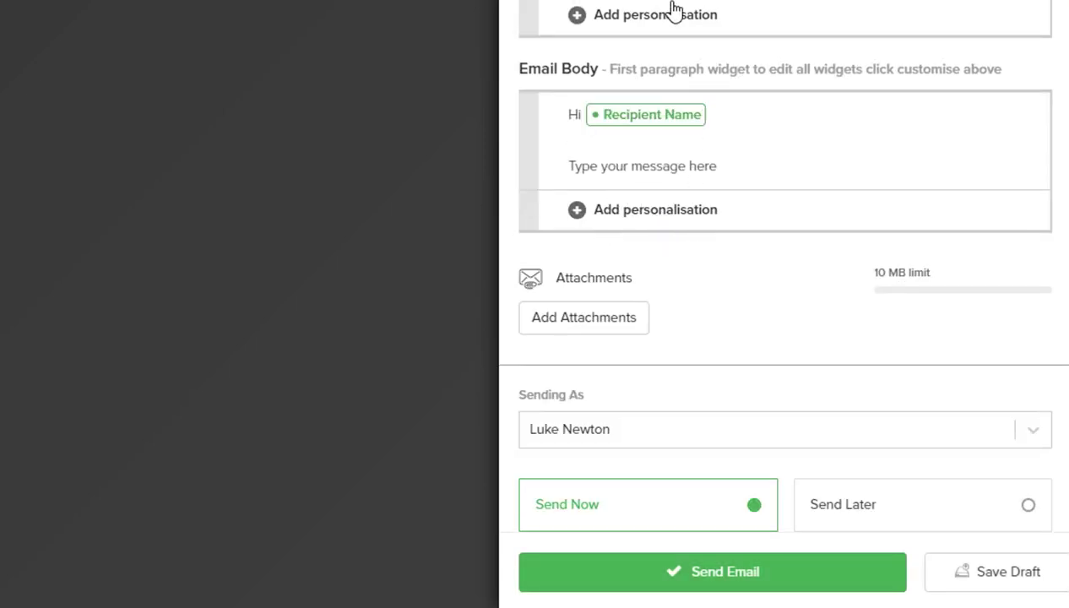
{"action": "left_click_drag", "start_coordinate": [567, 166], "coordinate": [722, 168]}
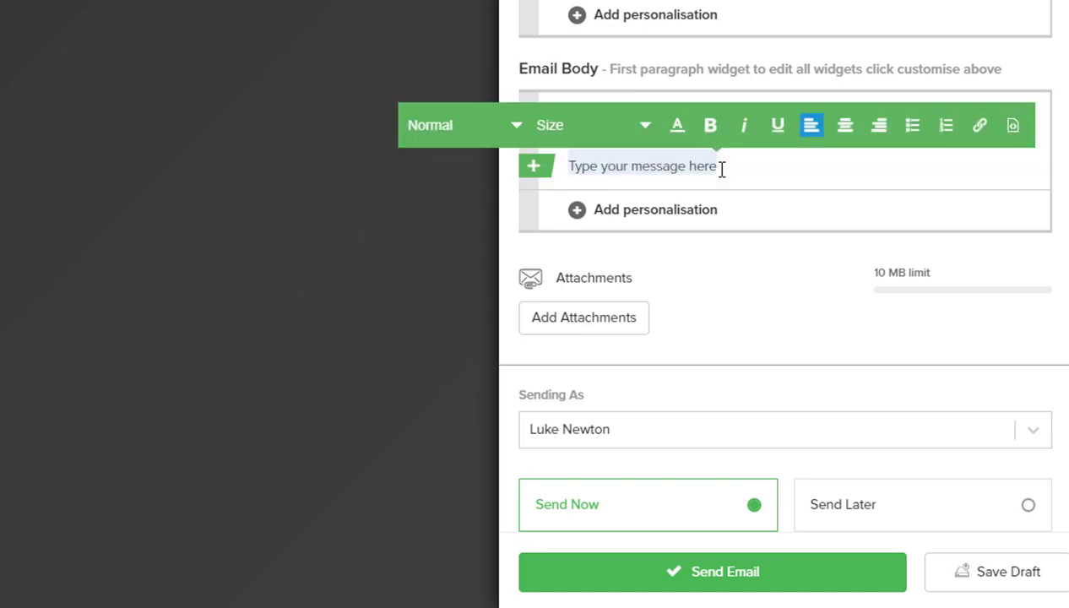
{"action": "type", "text": "Great cha"}
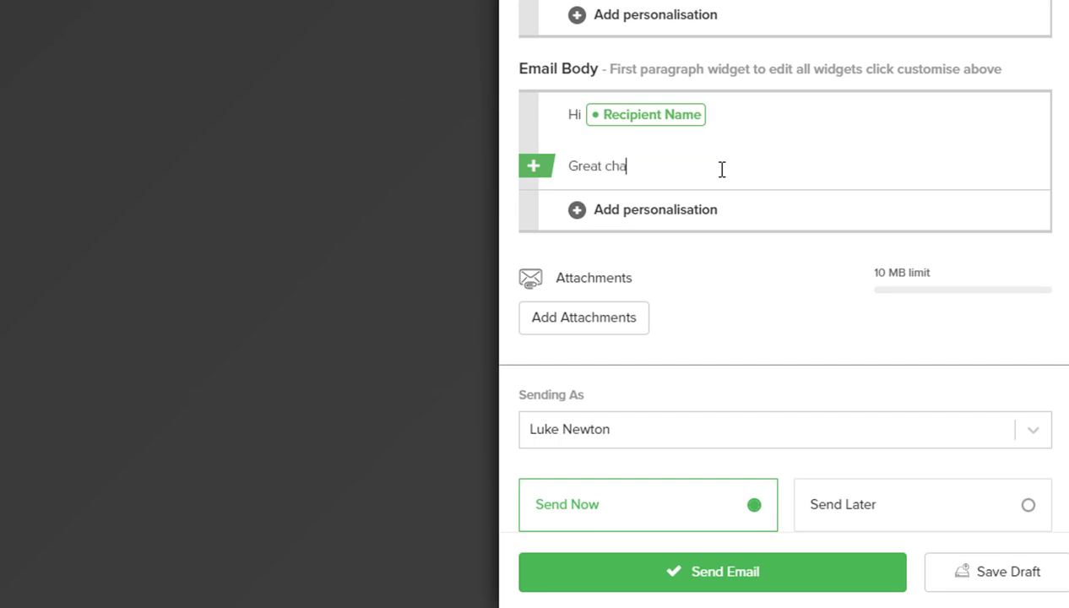
{"action": "type", "text": "tting to you here"}
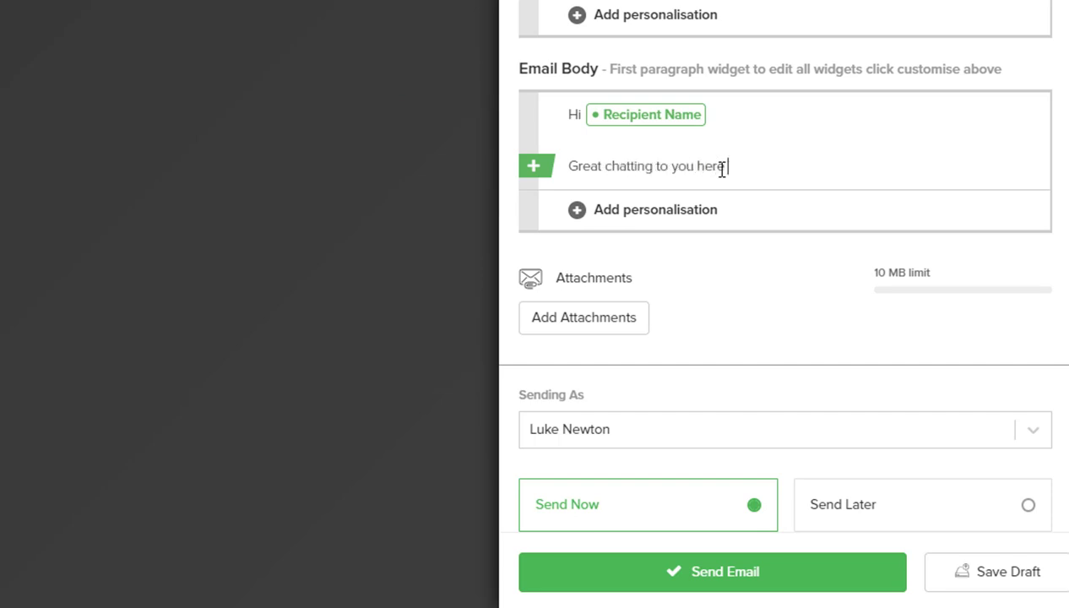
{"action": "type", "text": " are the properties we spoke about"}
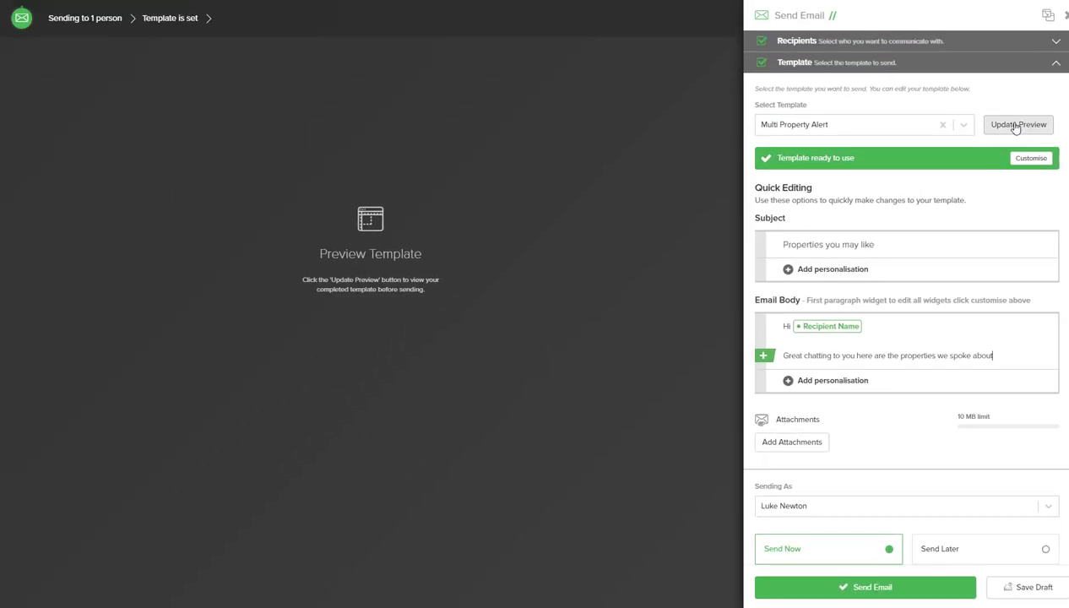
Step: Update the preview and check the message, three property cards and signature
{"action": "left_click", "coordinate": [1016, 127]}
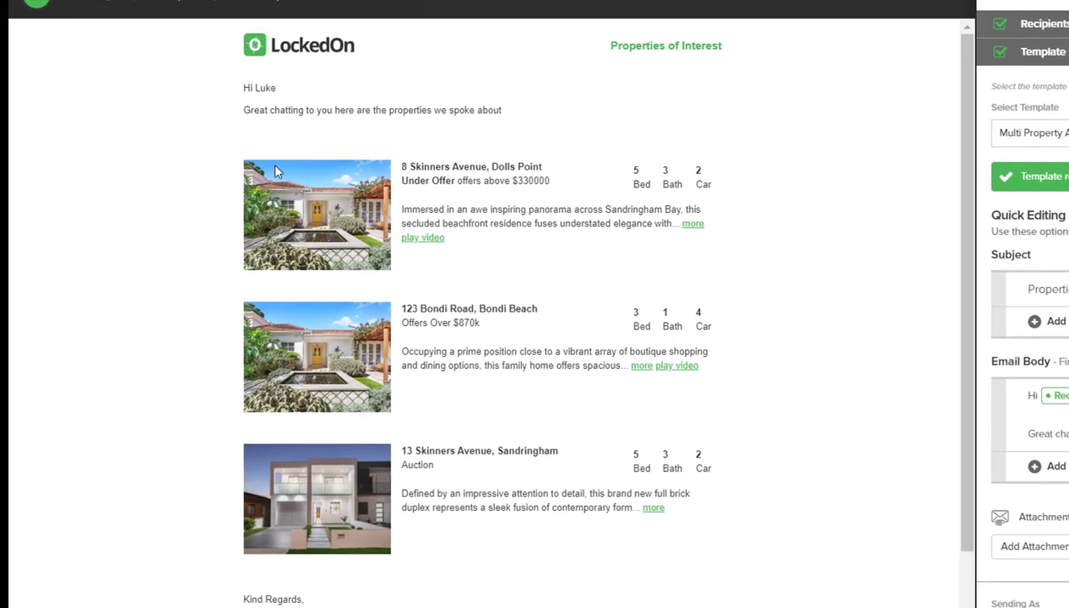
{"action": "scroll", "coordinate": [417, 510], "scroll_direction": "down", "scroll_amount": 5}
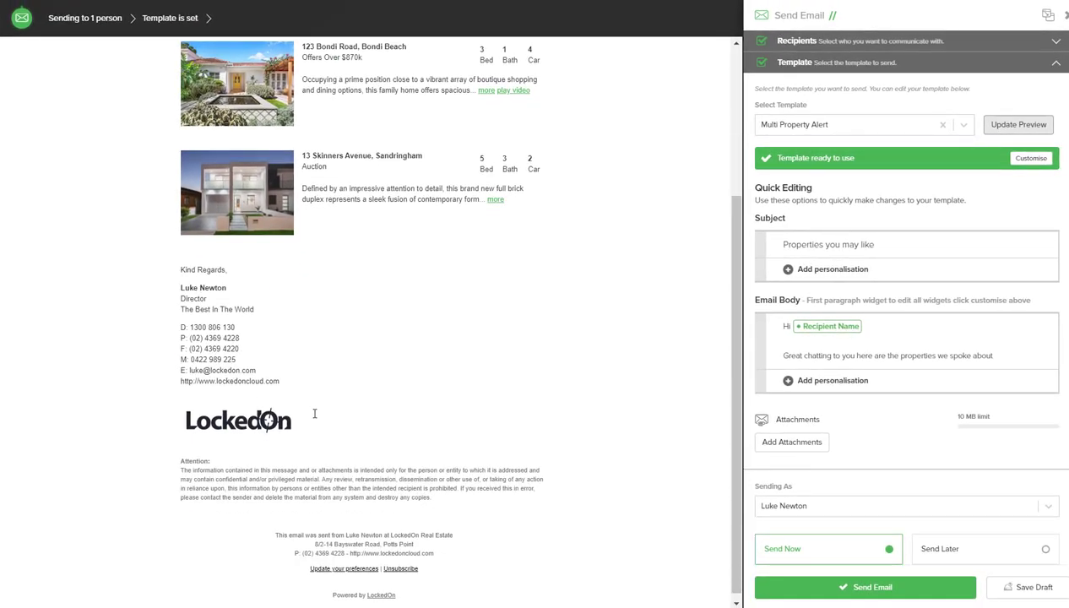
{"action": "scroll", "coordinate": [910, 400], "scroll_direction": "down", "scroll_amount": 1}
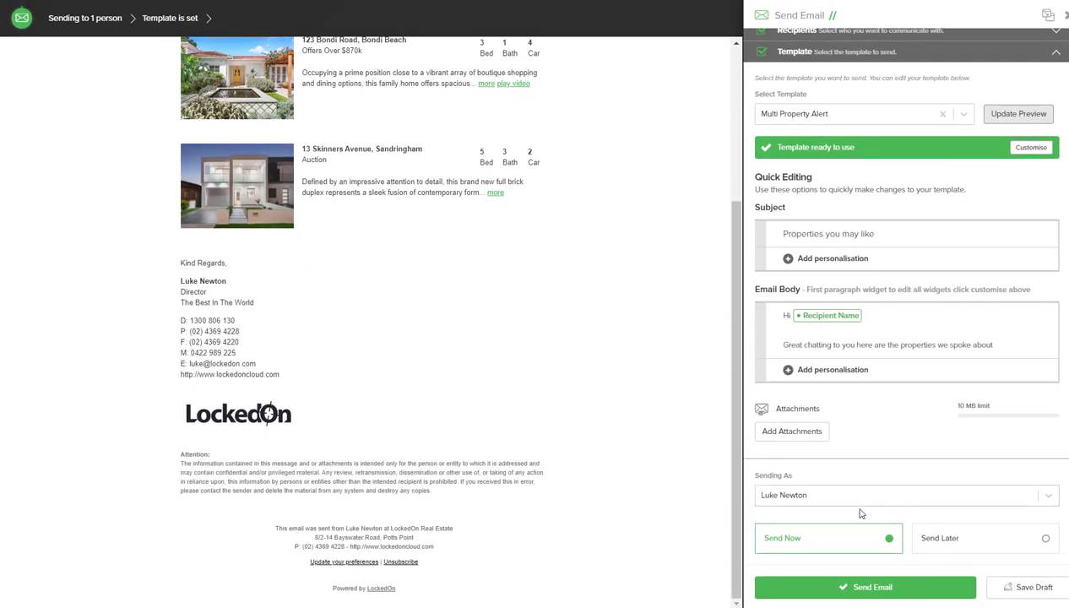